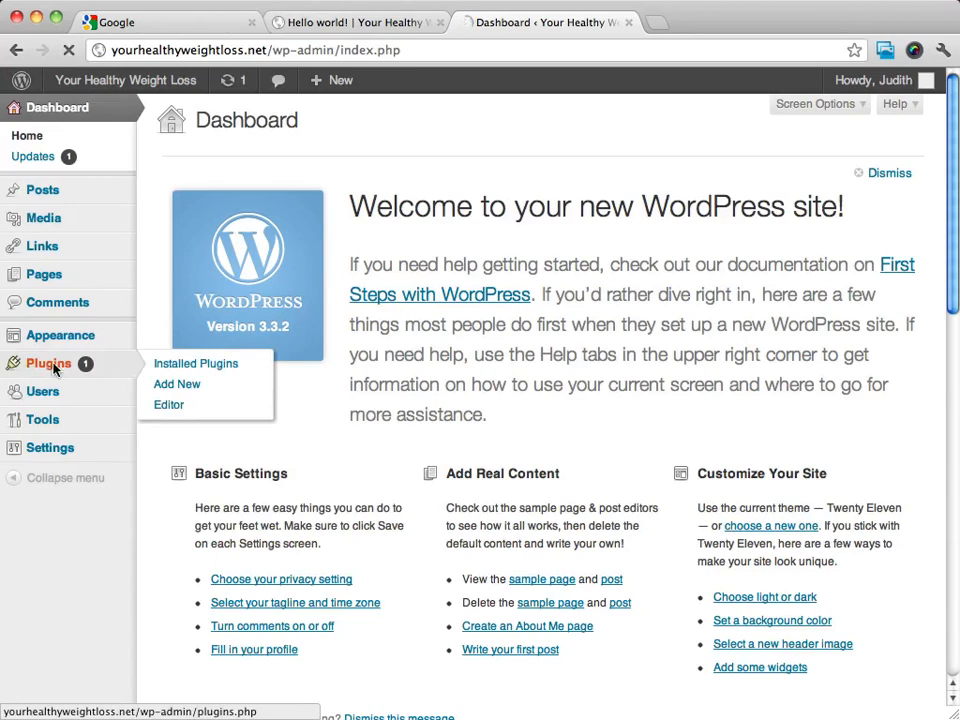
# Install the All in One SEO Pack plugin from the list of popular plugins
pyautogui.click(53, 366)
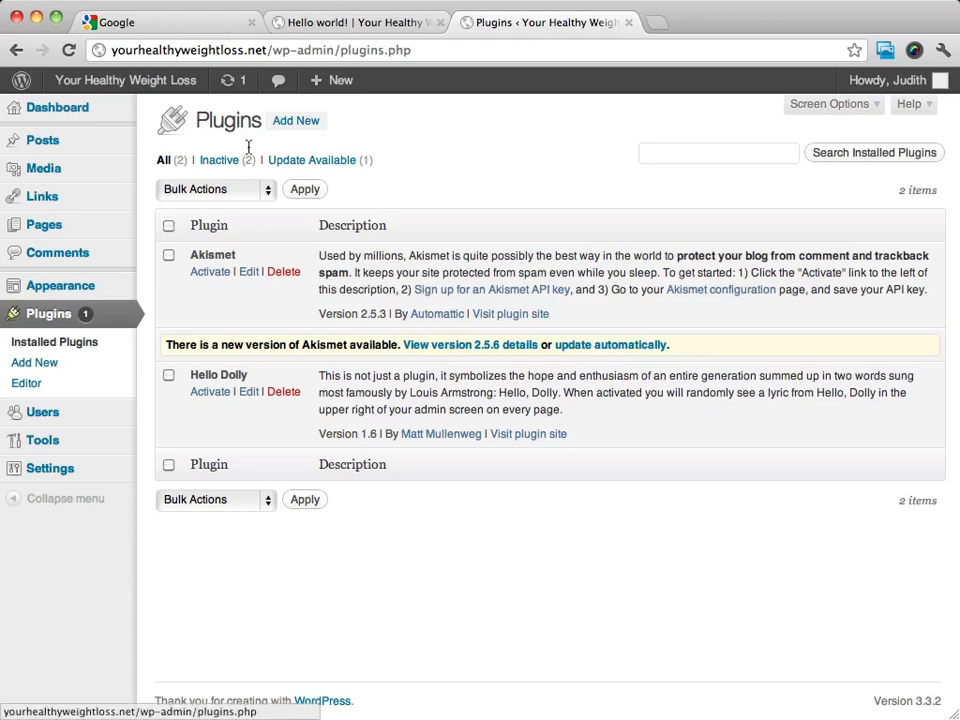
pyautogui.click(298, 120)
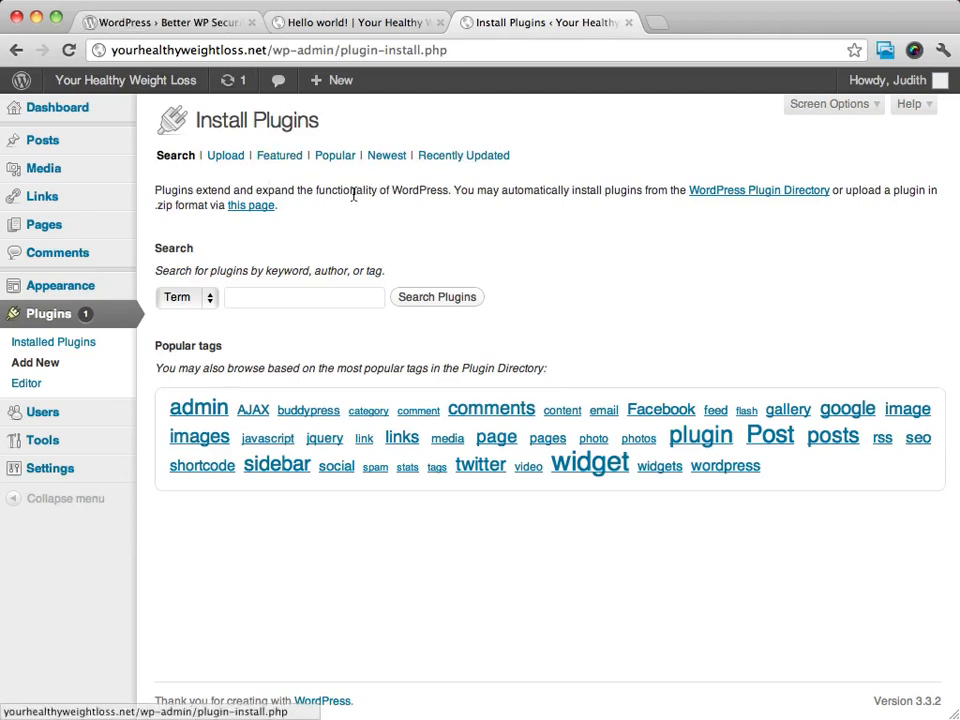
pyautogui.click(336, 162)
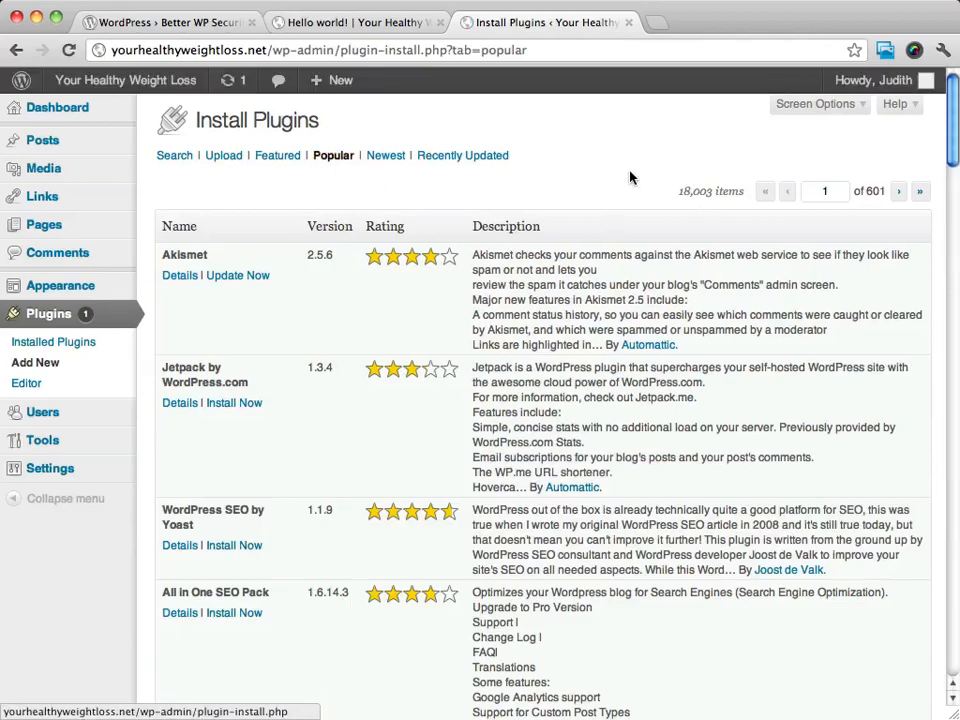
pyautogui.scroll(-5, 630, 178)
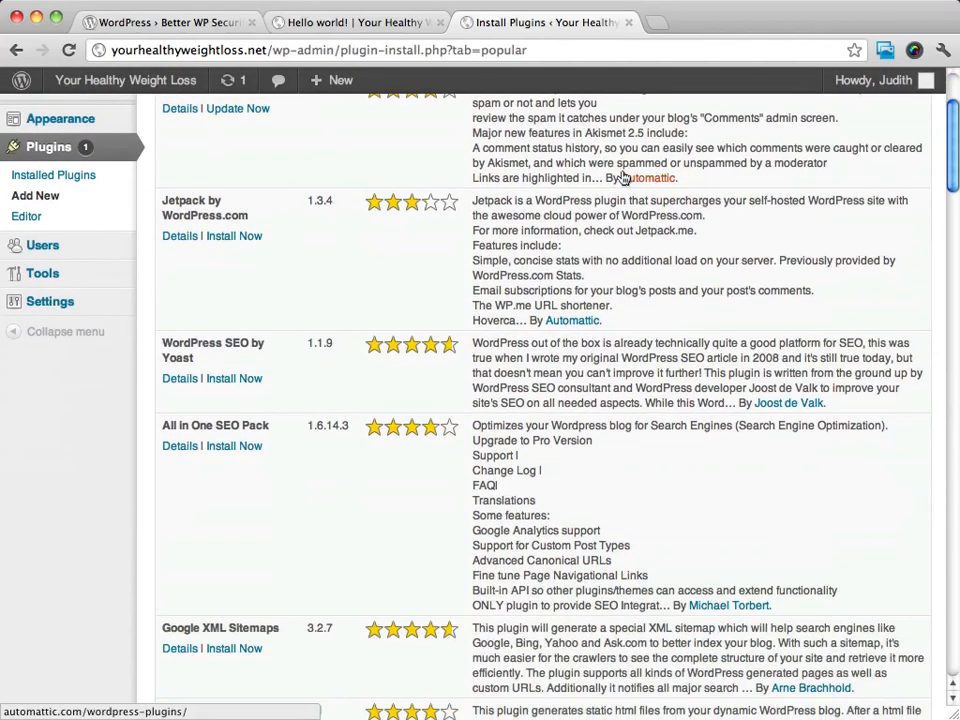
pyautogui.scroll(-3, 595, 240)
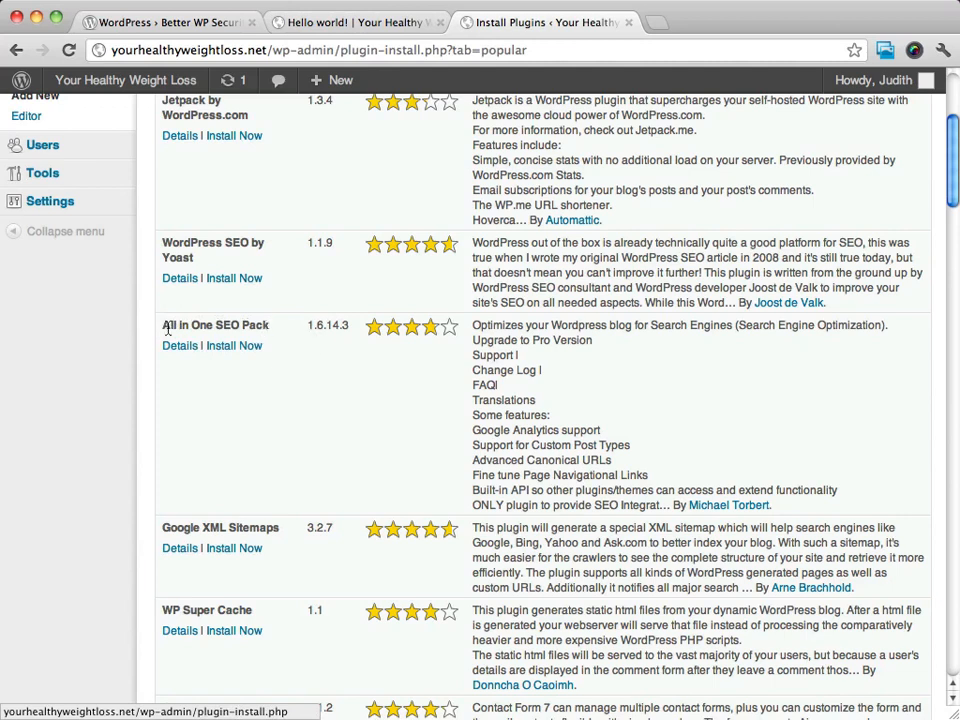
pyautogui.click(240, 349)
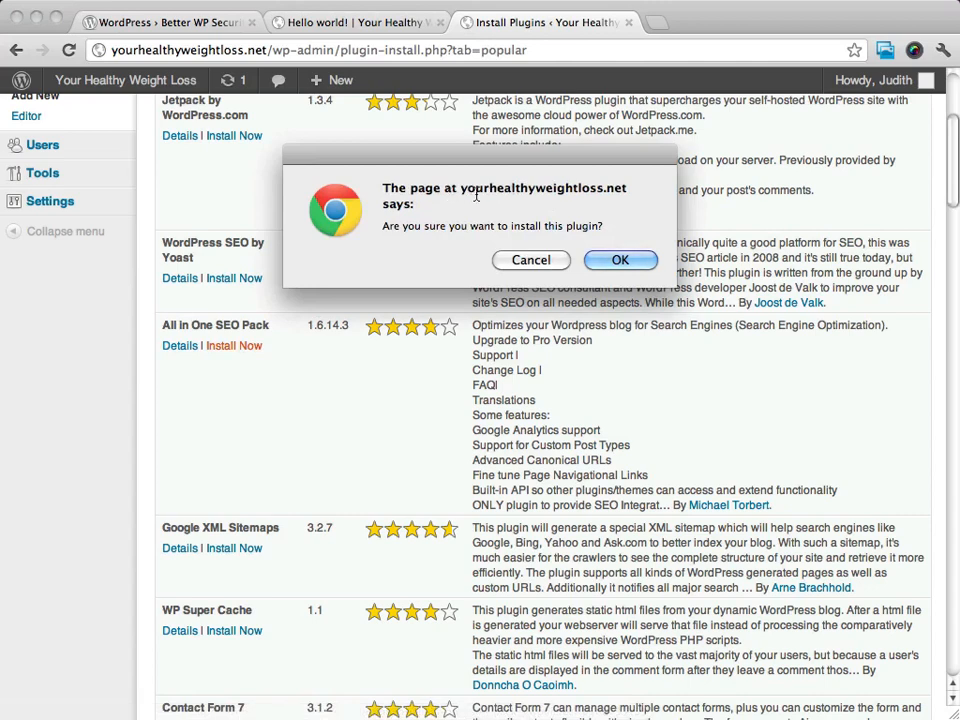
pyautogui.click(617, 259)
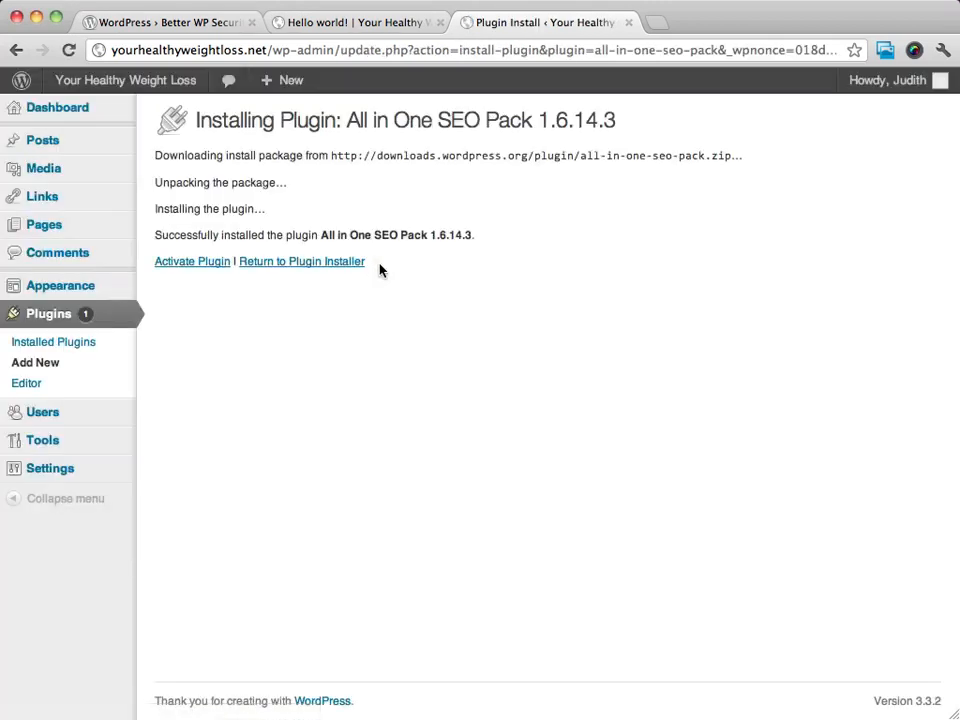
# Activate the All in One SEO Pack plugin and open its admin page for configuration
pyautogui.click(193, 264)
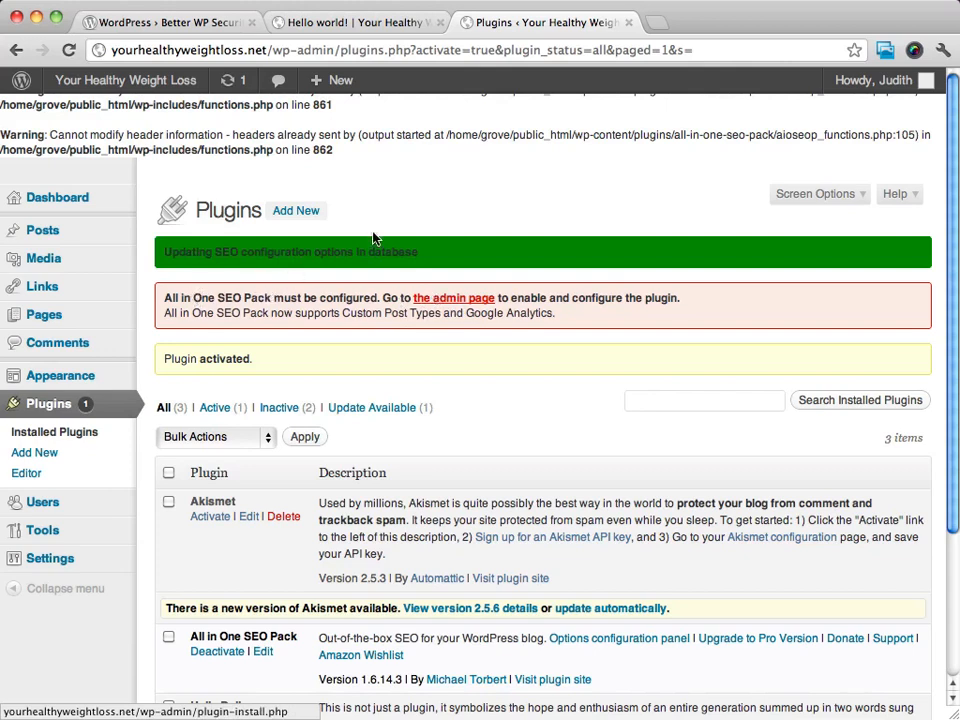
pyautogui.scroll(-1, 433, 262)
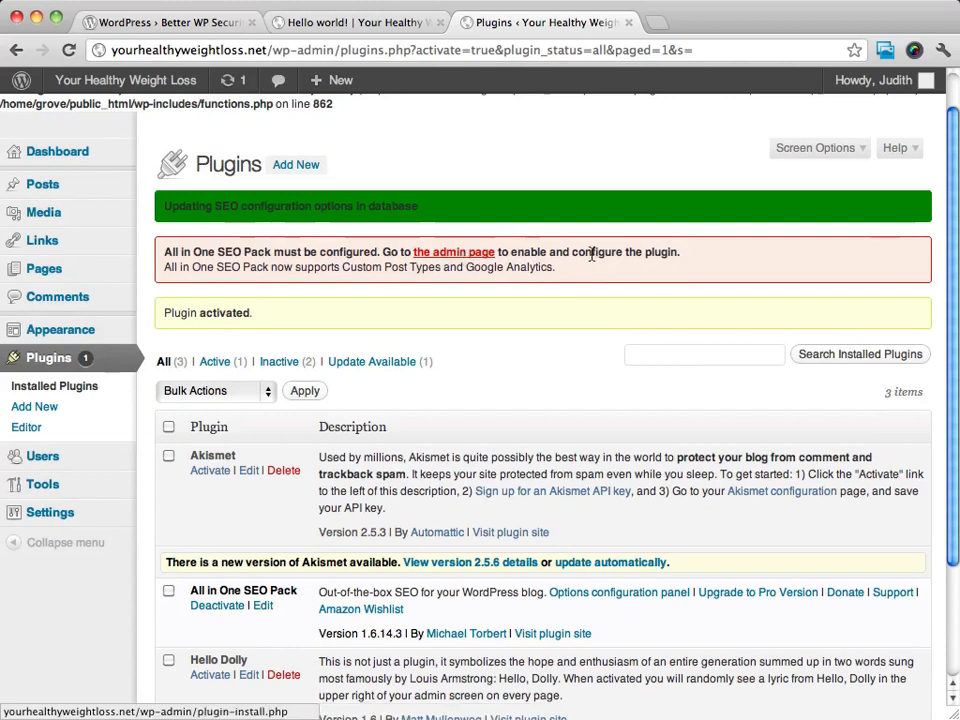
pyautogui.click(465, 258)
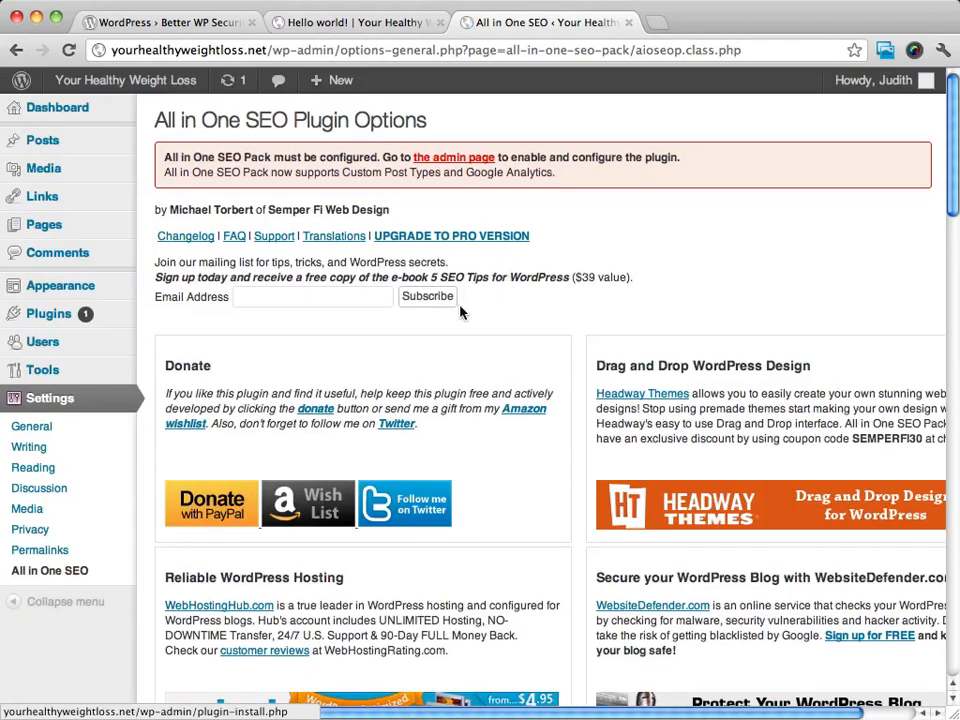
# Set Plugin Status to Enabled in the All in One SEO plugin options
pyautogui.scroll(-2, 520, 287)
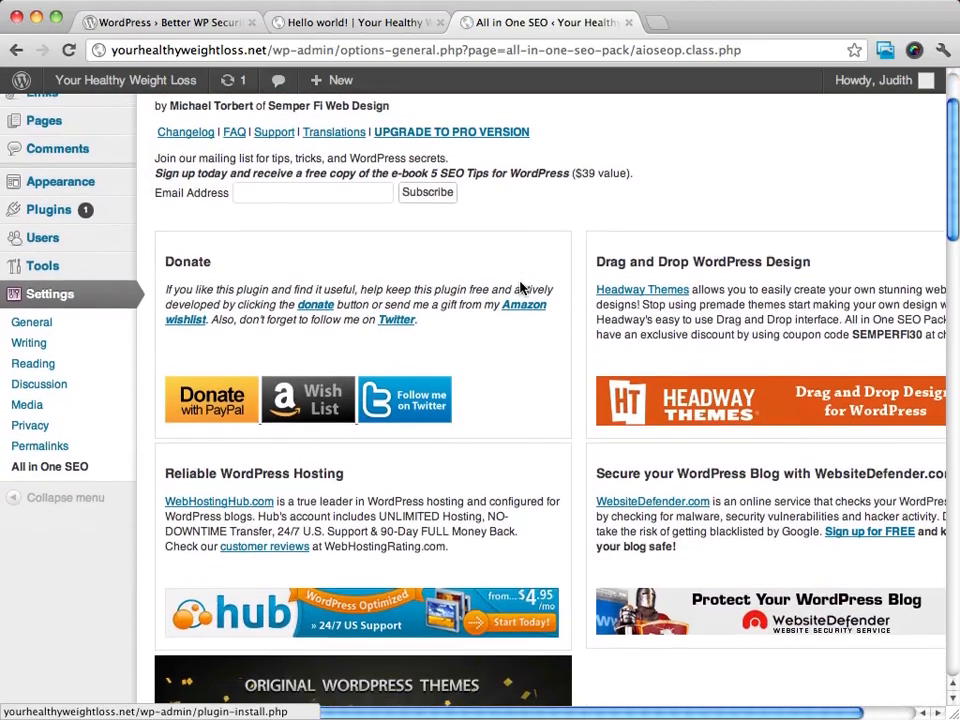
pyautogui.scroll(1, 520, 287)
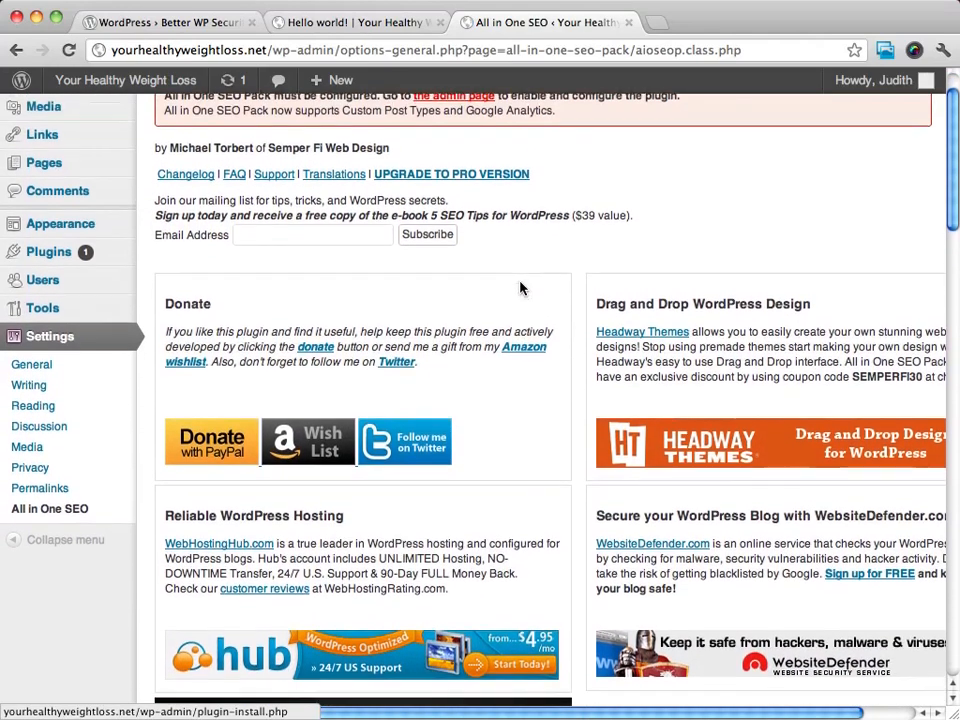
pyautogui.scroll(1, 520, 287)
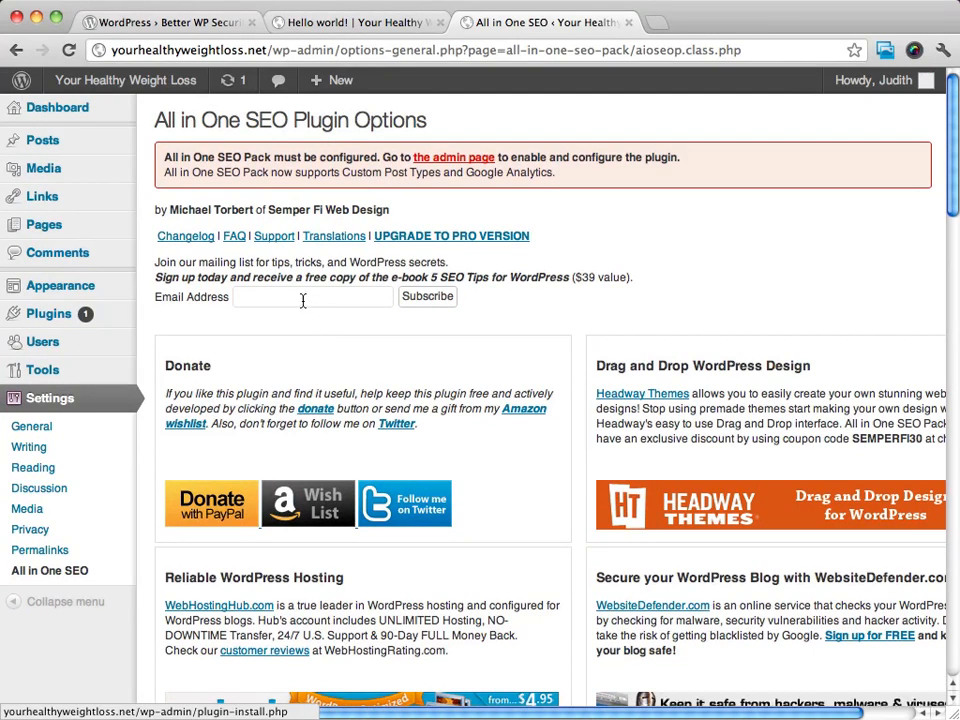
pyautogui.click(300, 298)
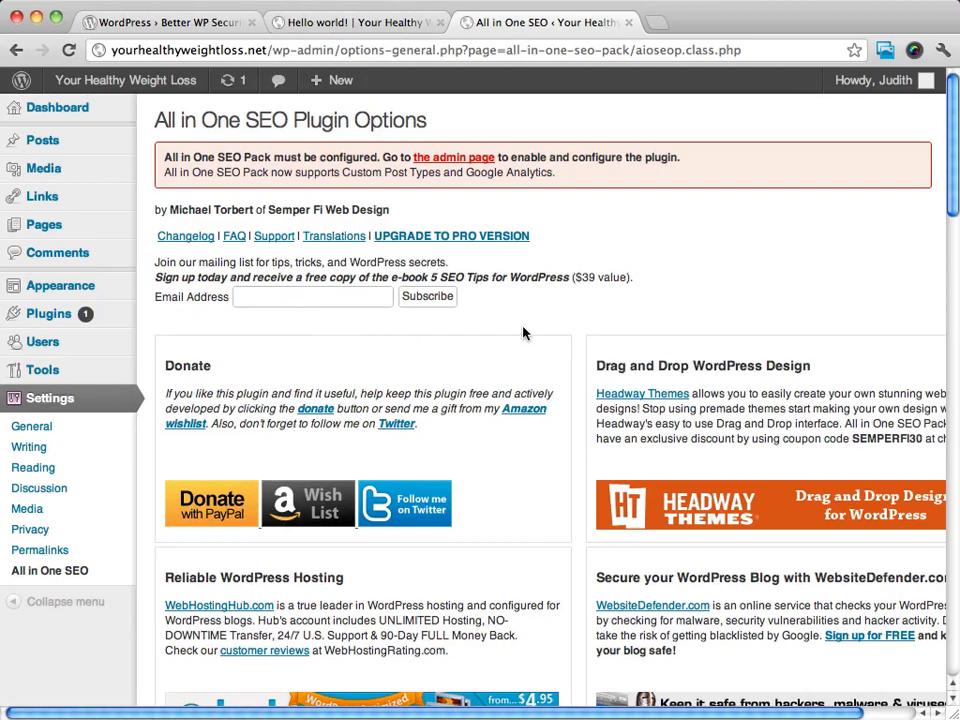
pyautogui.scroll(-3, 523, 332)
pyautogui.scroll(-13, 381, 262)
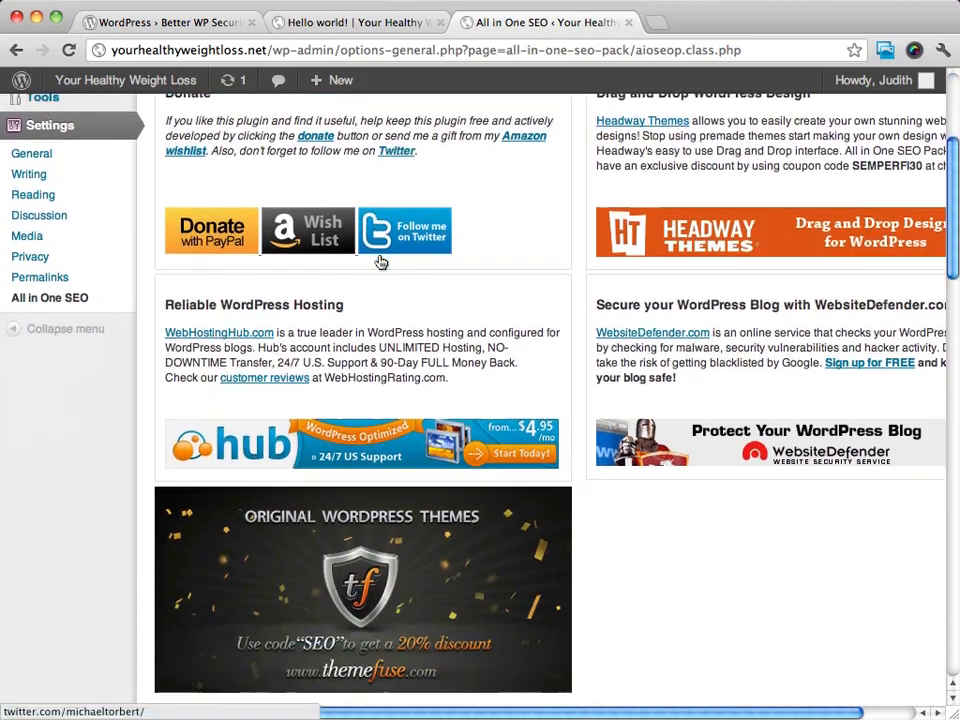
pyautogui.scroll(-2, 381, 262)
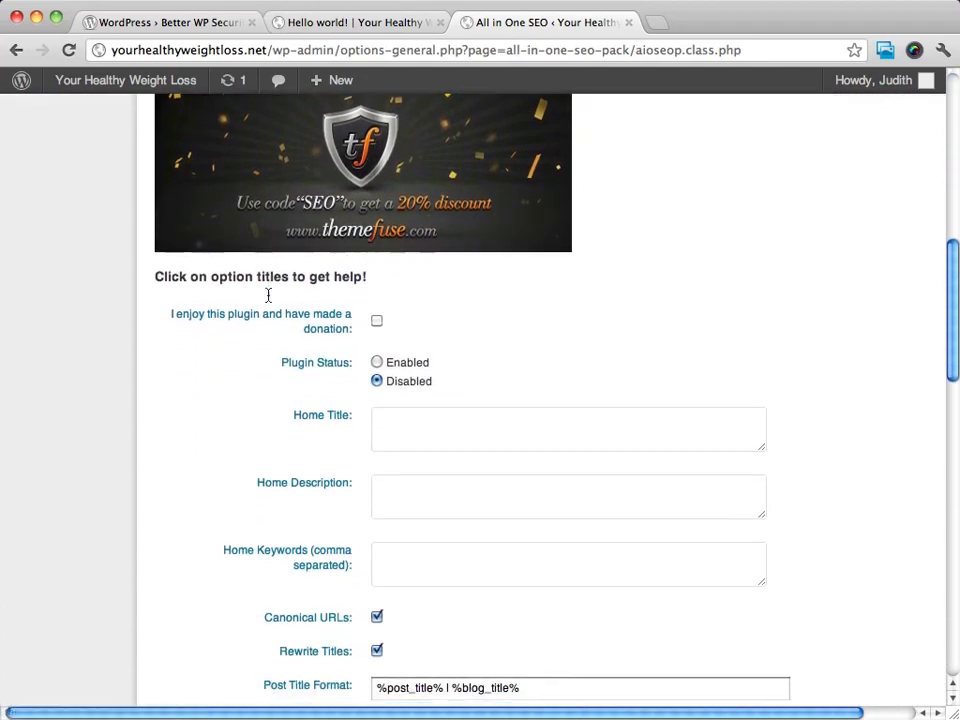
pyautogui.scroll(-1, 480, 289)
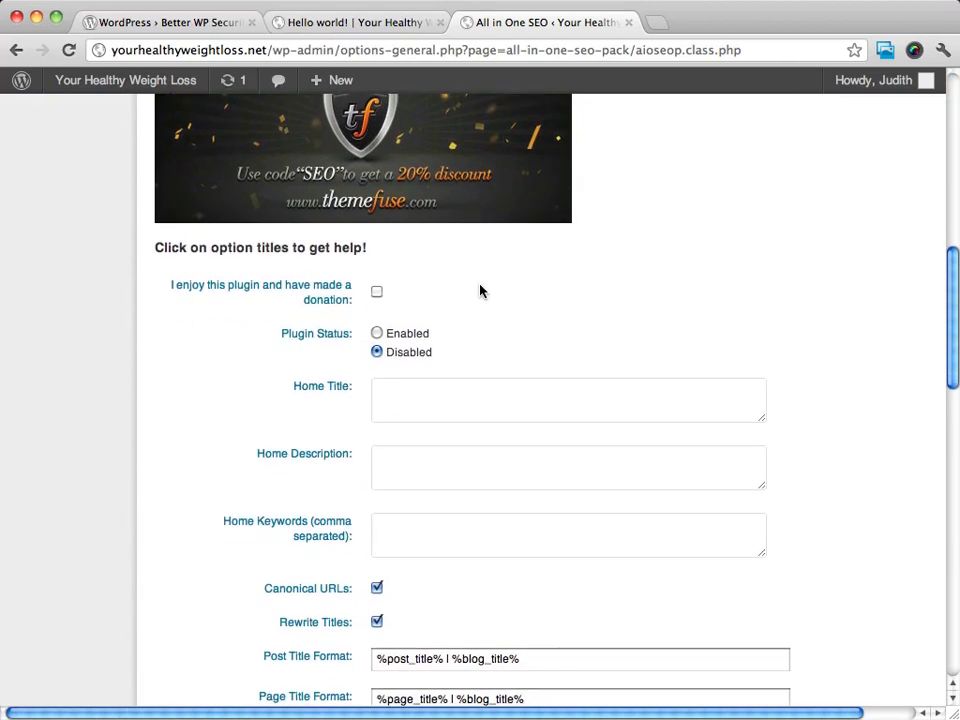
pyautogui.scroll(-2, 480, 289)
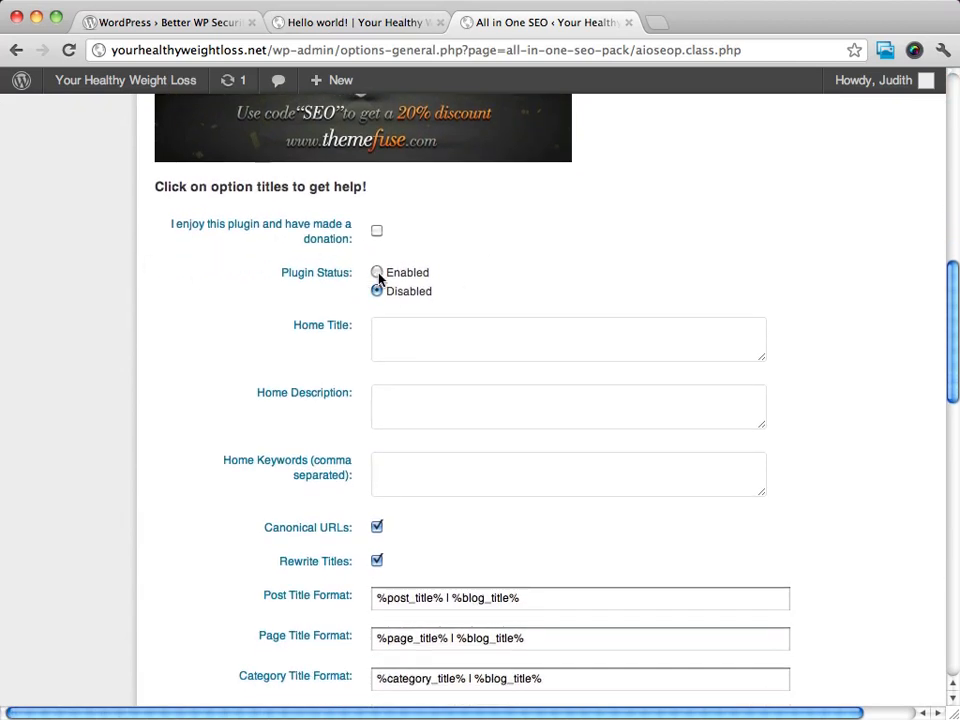
pyautogui.scroll(-5, 628, 244)
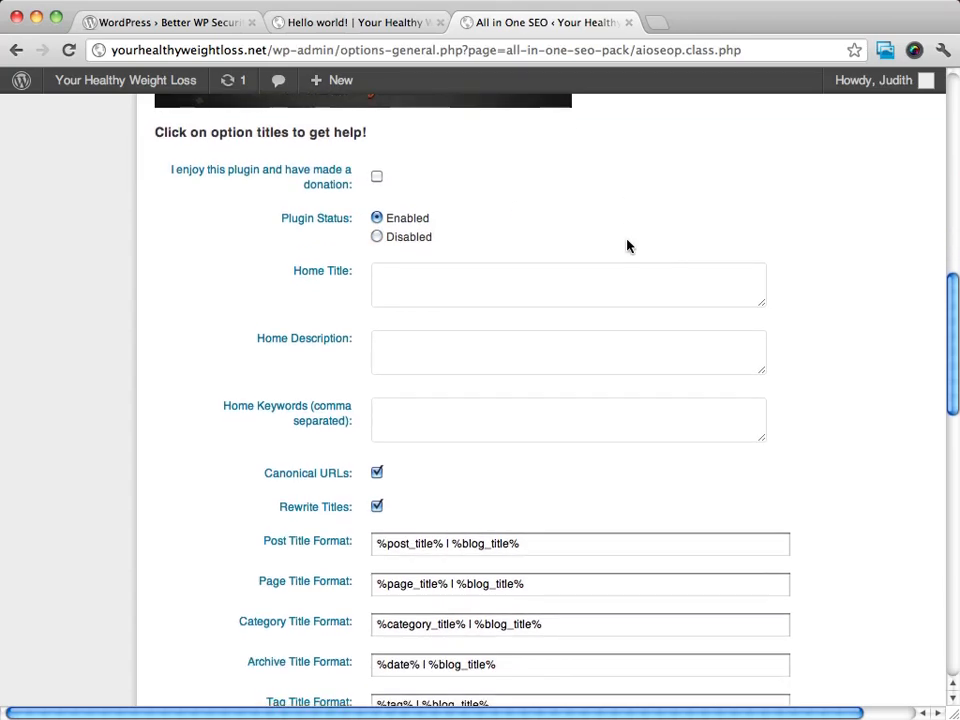
# Look through the All in One SEO options, from the home title and title formats to the META keyword, noindex and additional header settings
pyautogui.scroll(3, 628, 244)
pyautogui.click(404, 286)
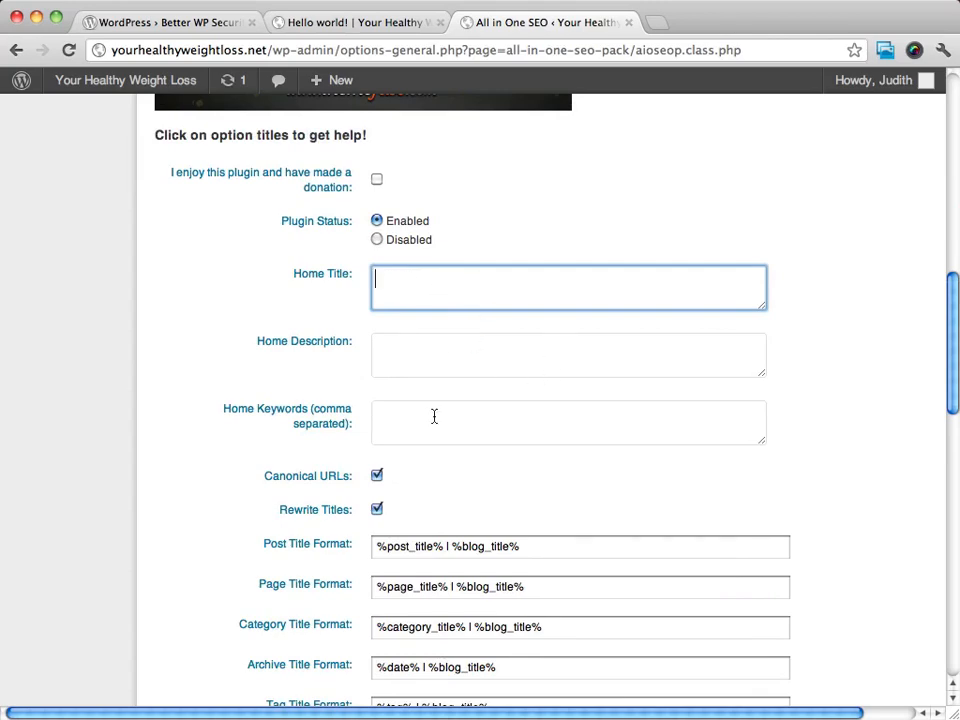
pyautogui.scroll(-4, 484, 396)
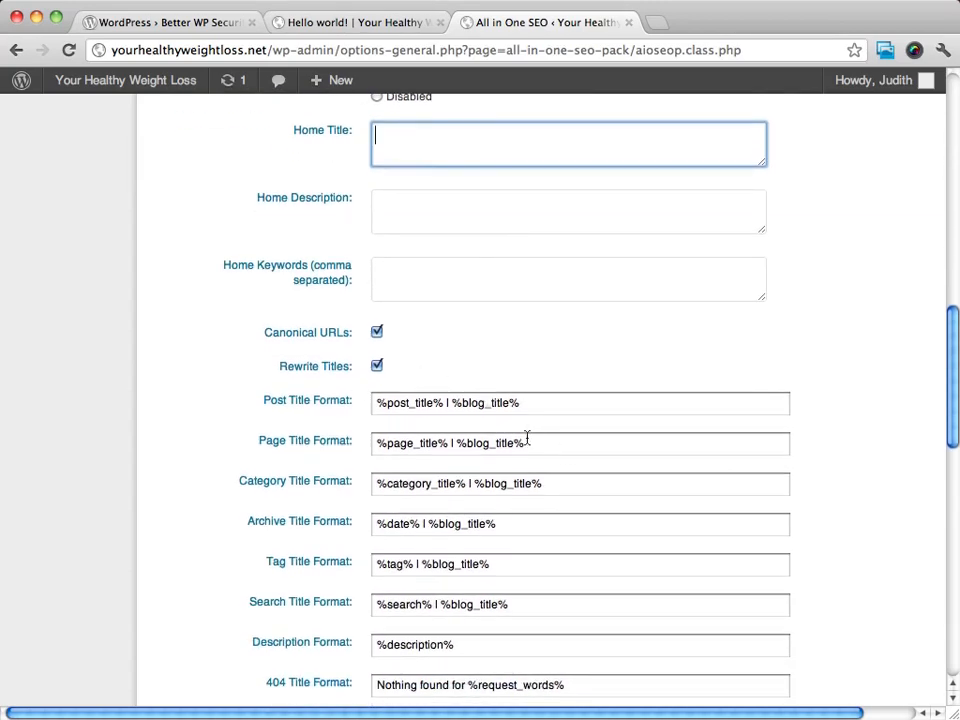
pyautogui.scroll(-2, 527, 439)
pyautogui.scroll(-20, 529, 429)
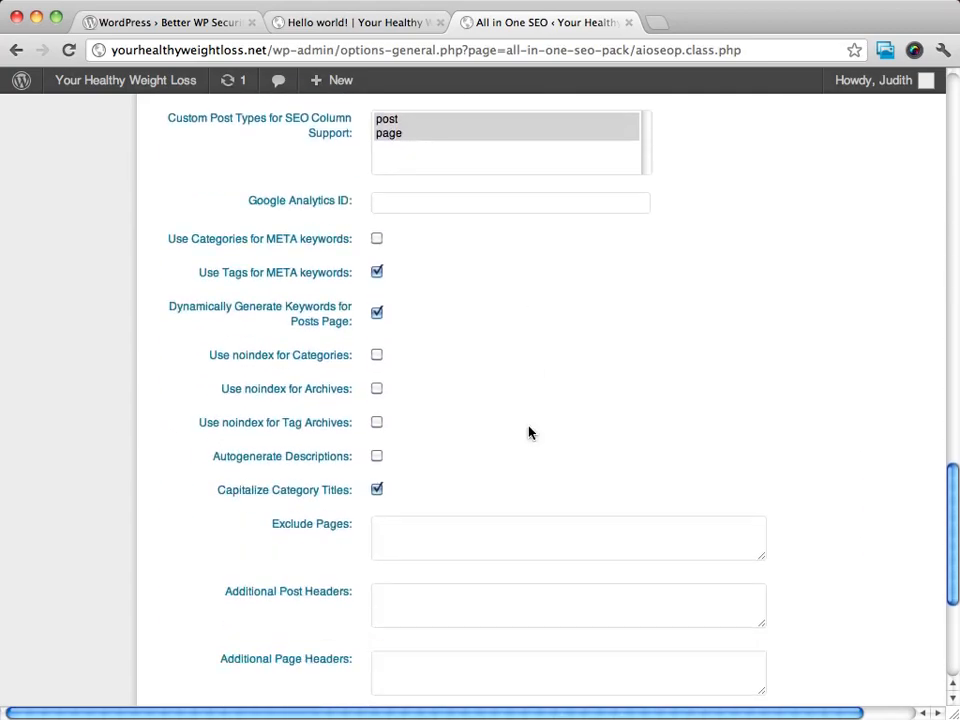
pyautogui.scroll(20, 529, 429)
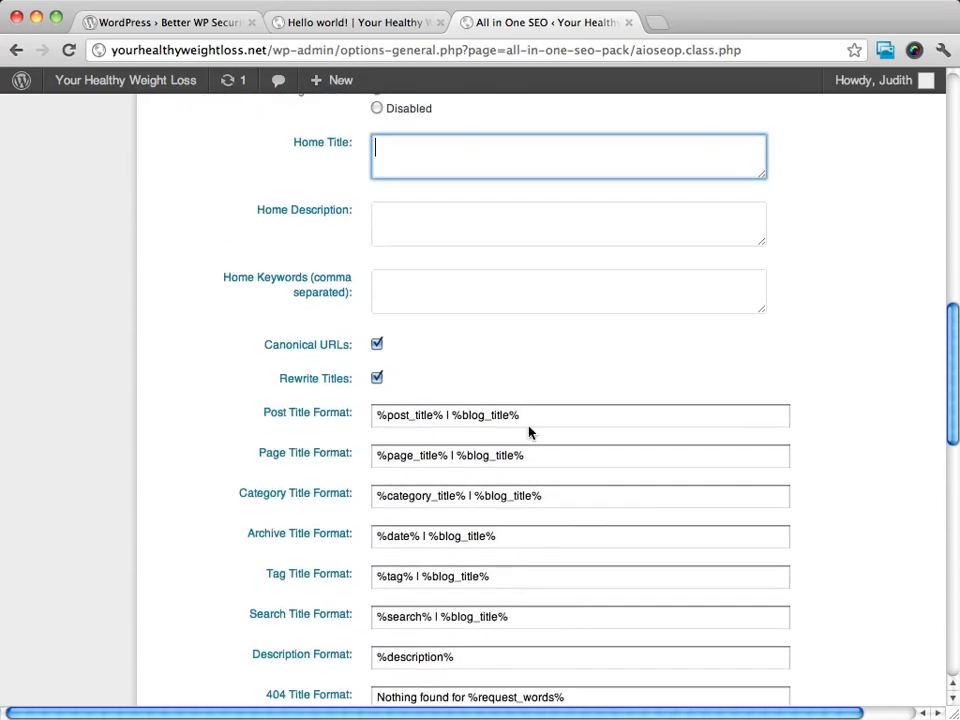
pyautogui.scroll(10, 529, 432)
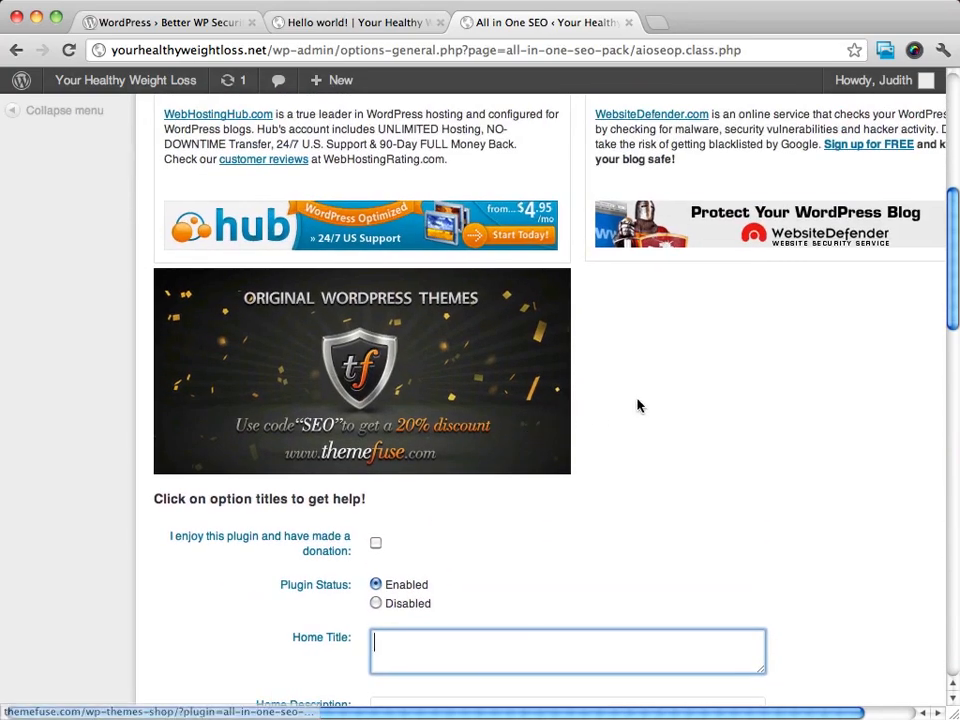
pyautogui.scroll(4, 636, 405)
pyautogui.scroll(3, 637, 405)
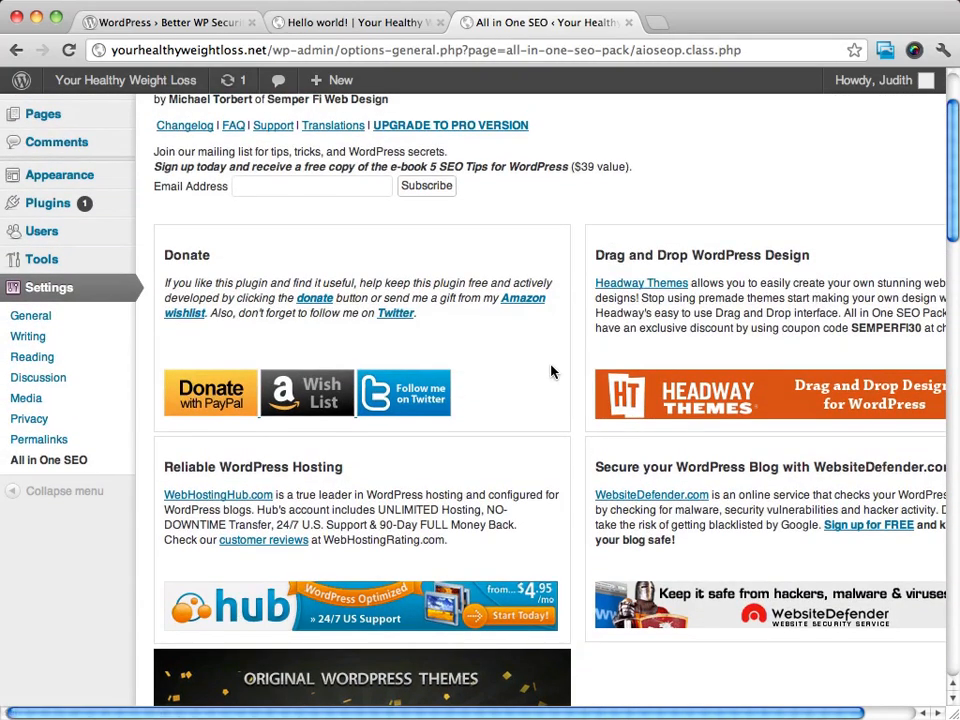
pyautogui.scroll(2, 202, 228)
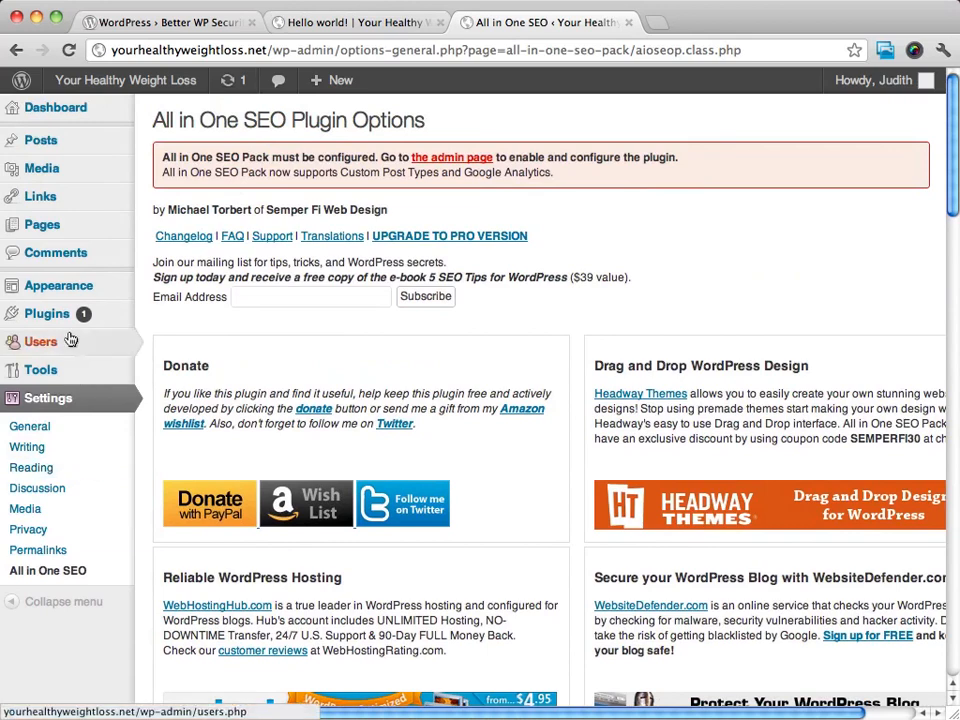
# Deactivate All in One SEO Pack among the installed plugins
pyautogui.click(44, 314)
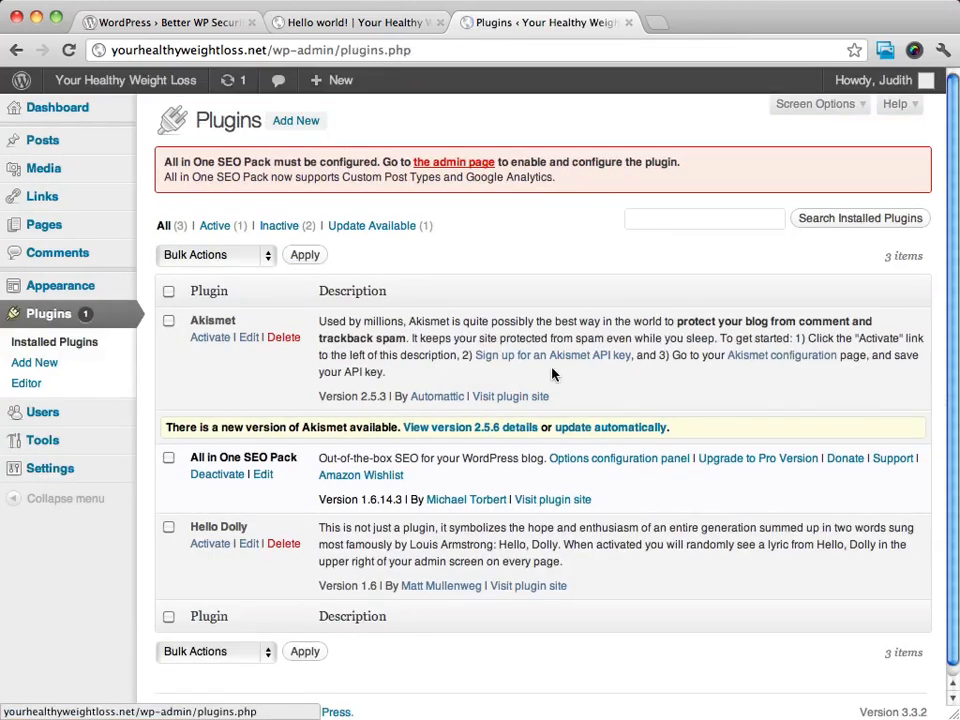
pyautogui.scroll(-1, 553, 374)
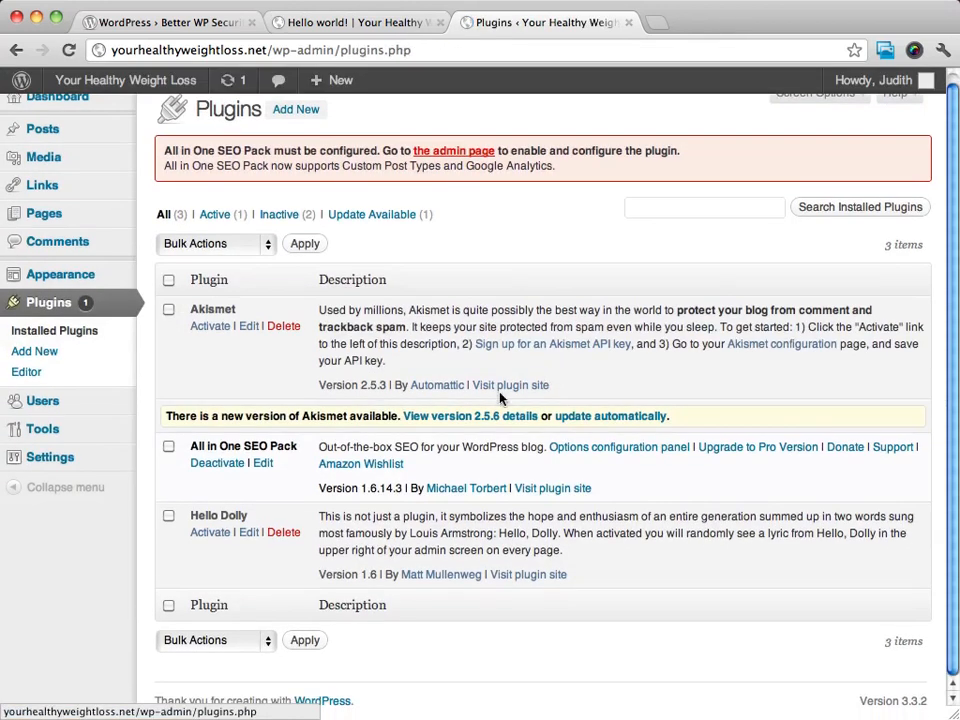
pyautogui.click(219, 465)
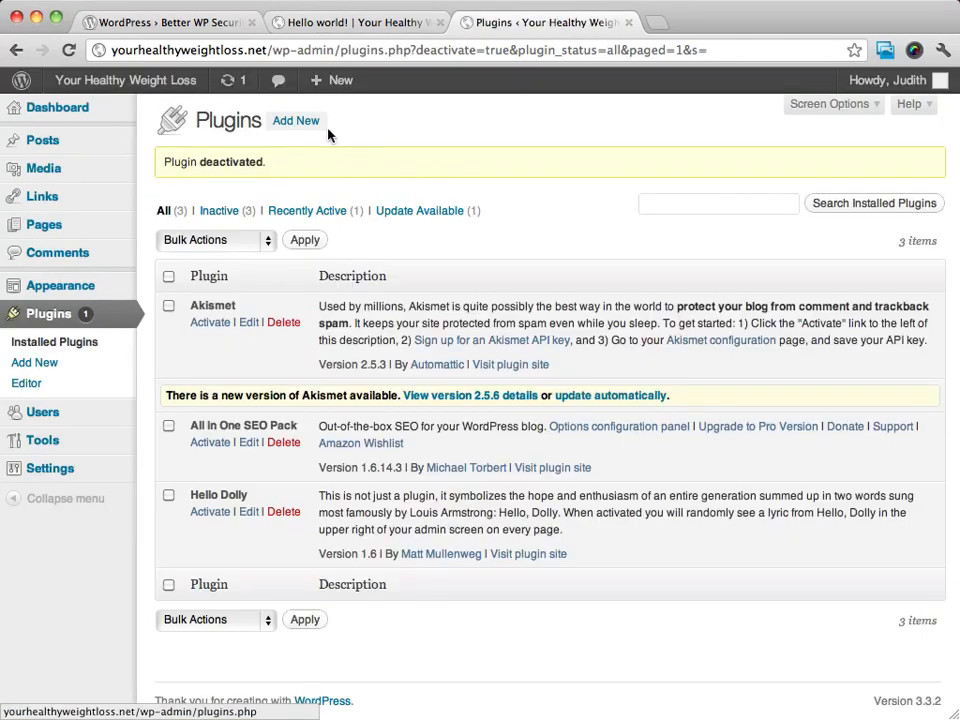
# Install the Google XML Sitemaps plugin from the list of popular plugins
pyautogui.click(302, 122)
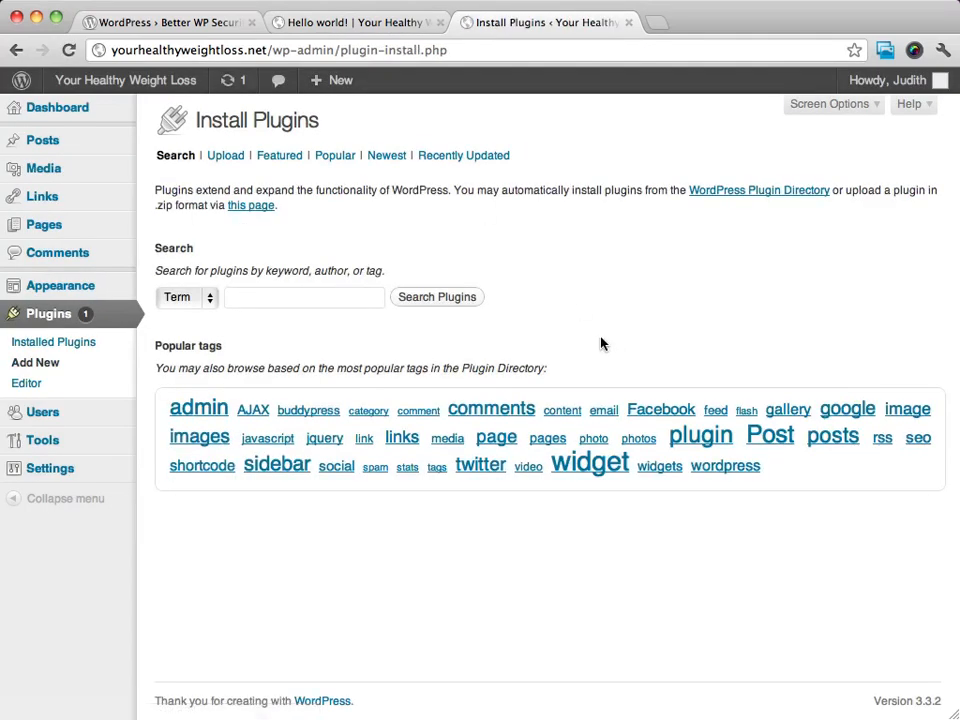
pyautogui.click(333, 156)
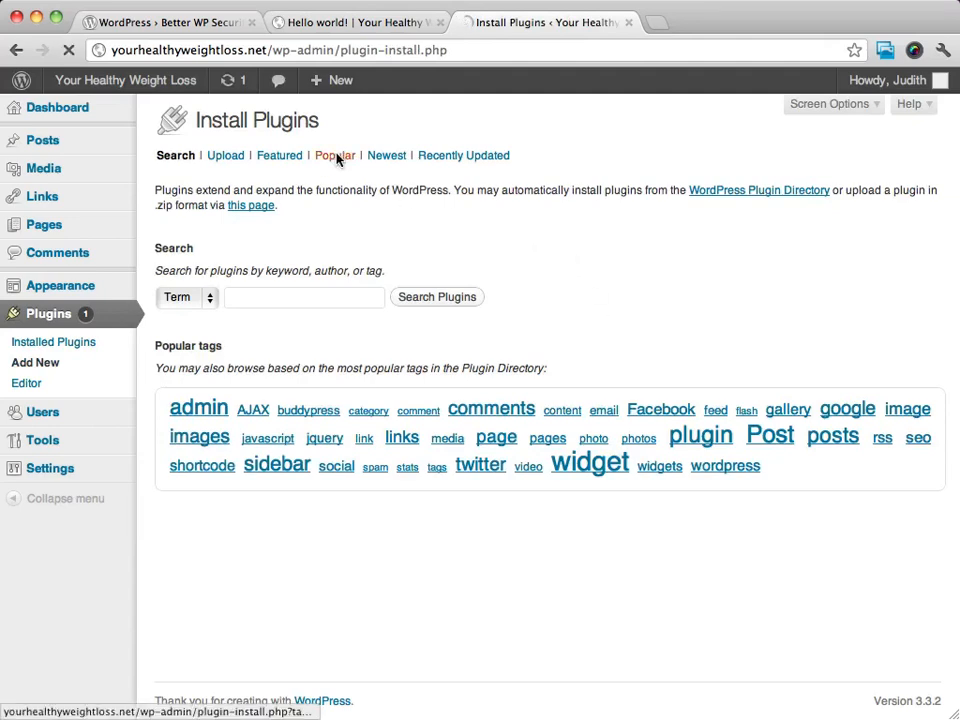
pyautogui.scroll(-3, 706, 274)
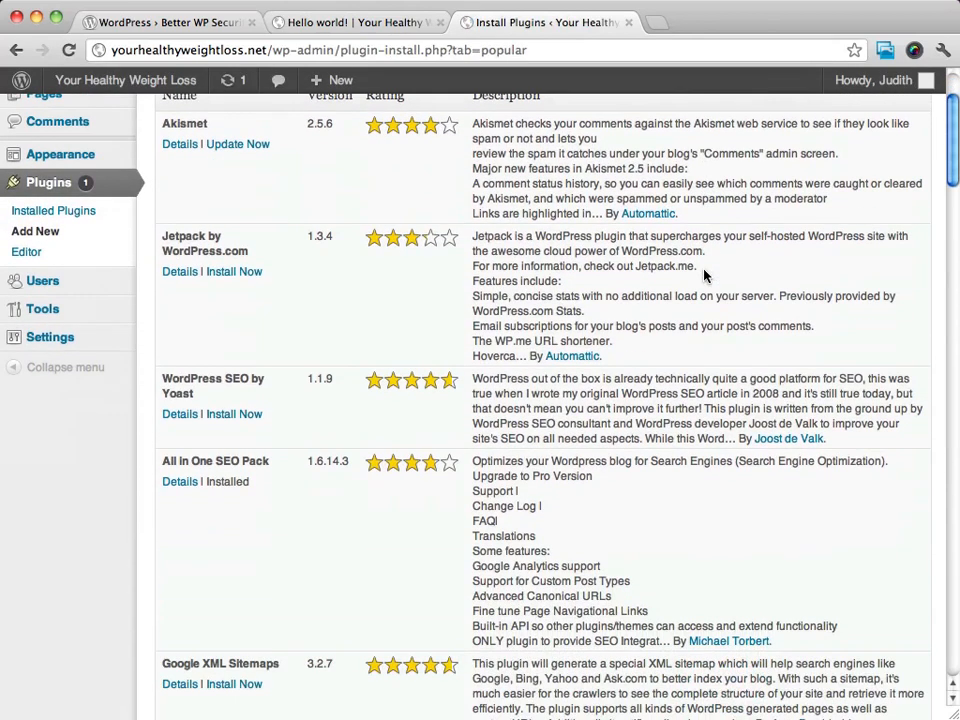
pyautogui.scroll(-1, 200, 294)
pyautogui.scroll(-3, 200, 294)
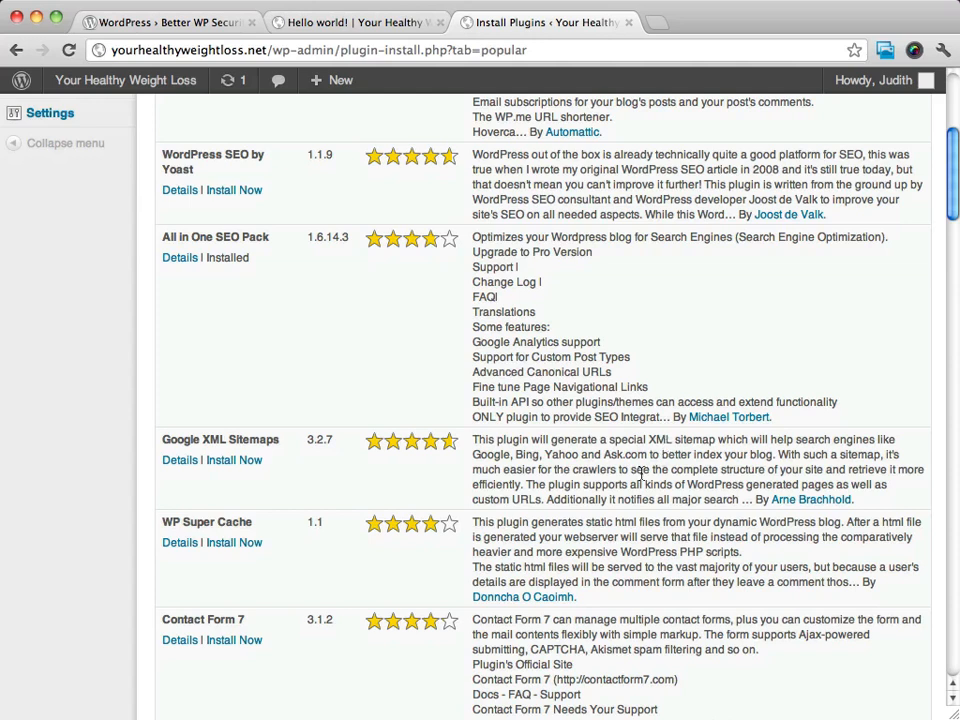
pyautogui.click(230, 463)
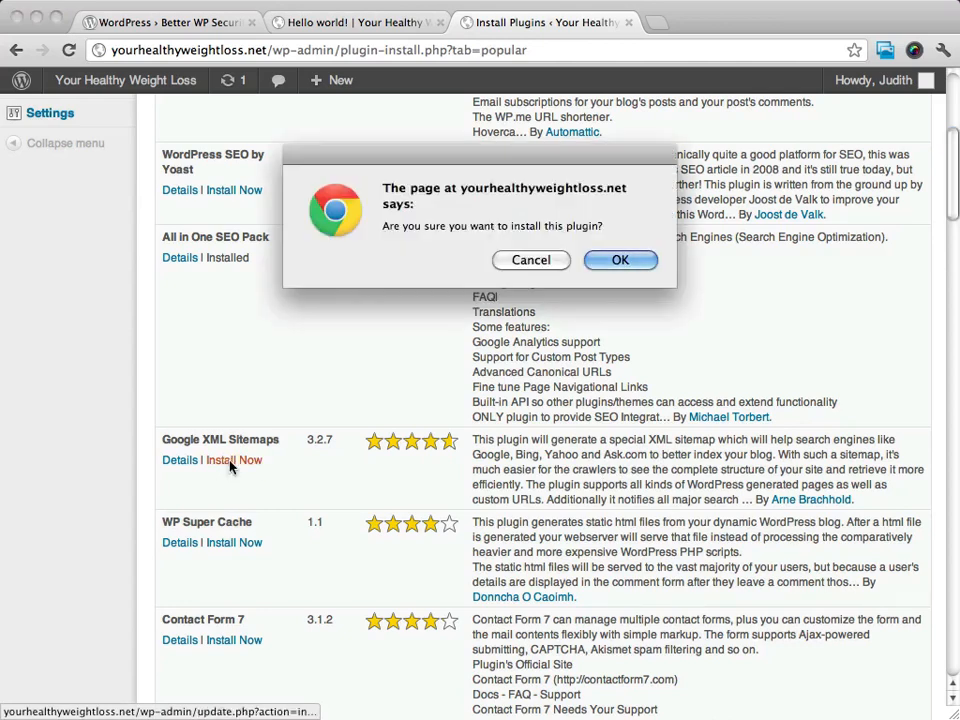
pyautogui.click(636, 259)
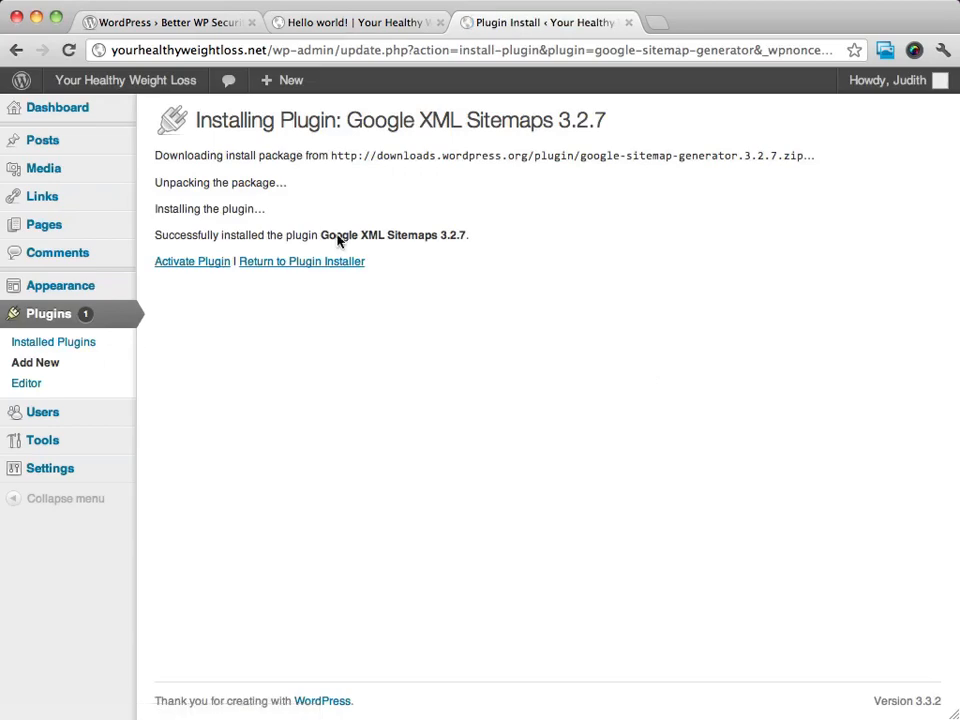
# Activate the newly installed Google XML Sitemaps plugin and check its entry among the installed plugins
pyautogui.click(195, 262)
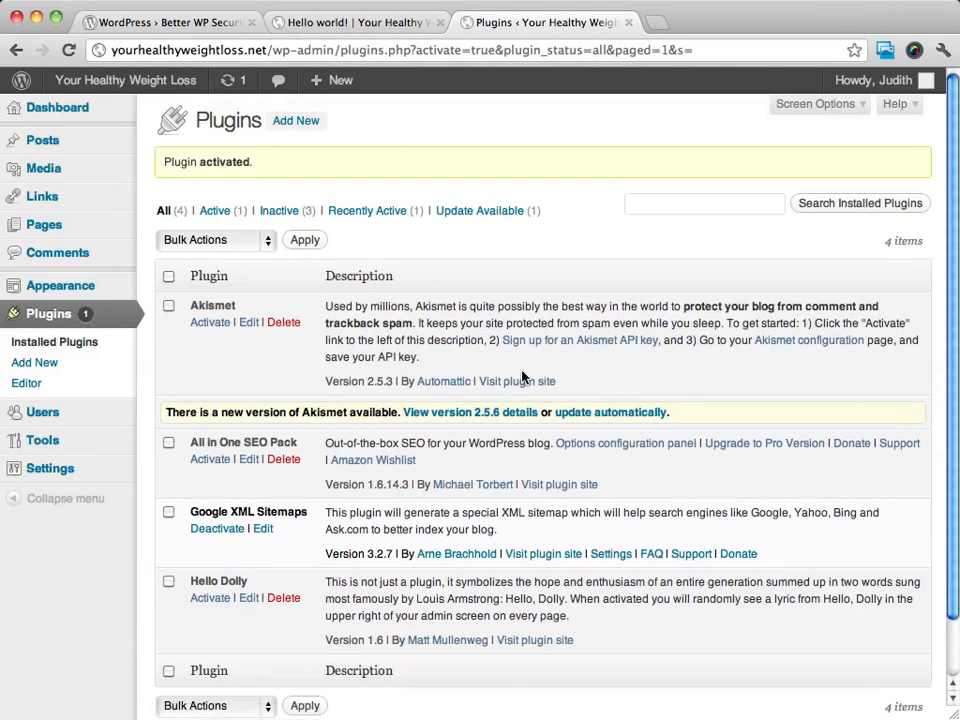
pyautogui.scroll(-2, 632, 347)
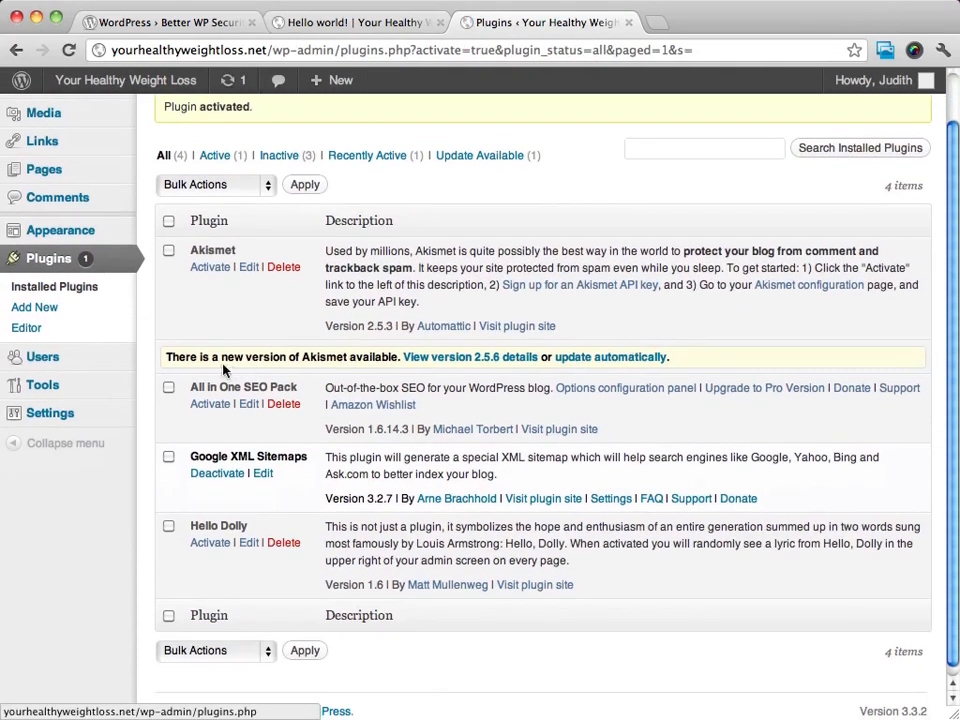
pyautogui.scroll(2, 184, 296)
pyautogui.scroll(-3, 381, 257)
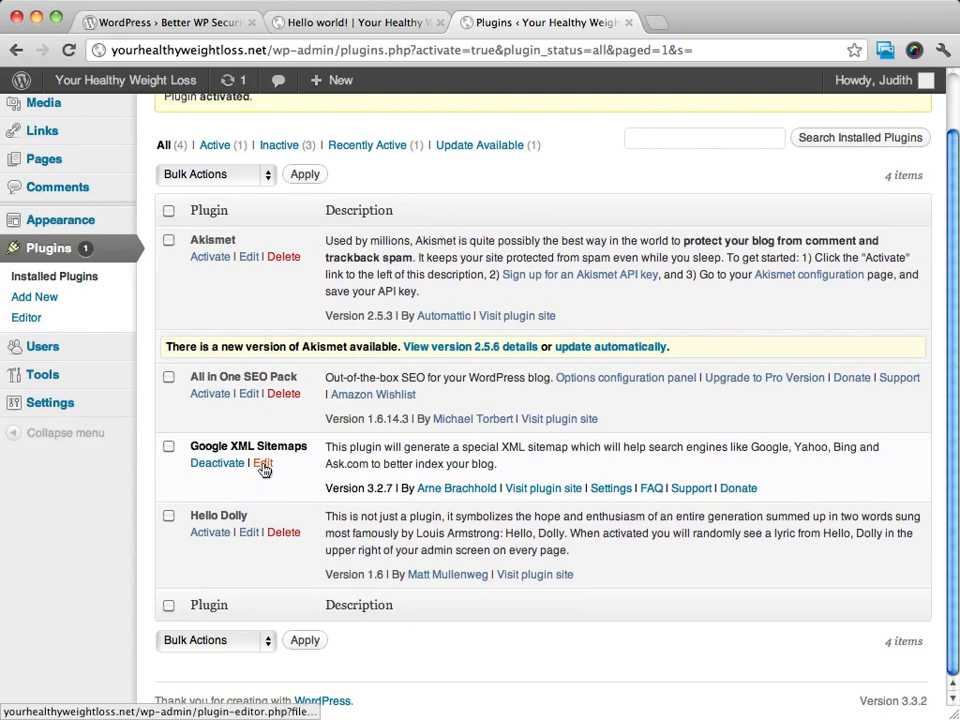
pyautogui.scroll(2, 295, 407)
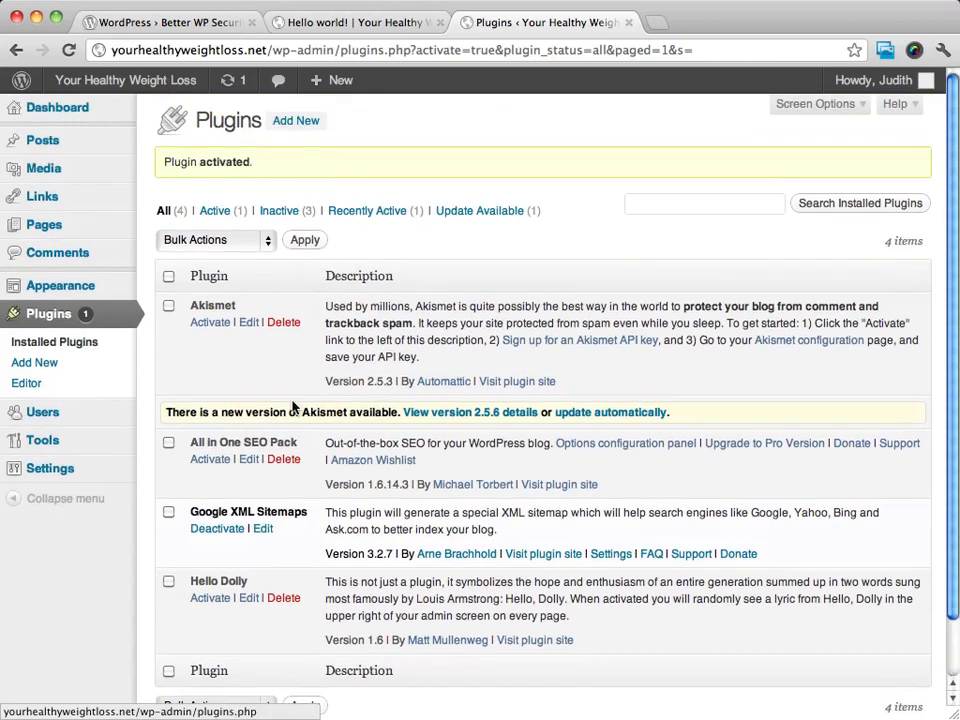
# Search the plugin directory for W3 Total Cache as a new plugin to add
pyautogui.click(299, 124)
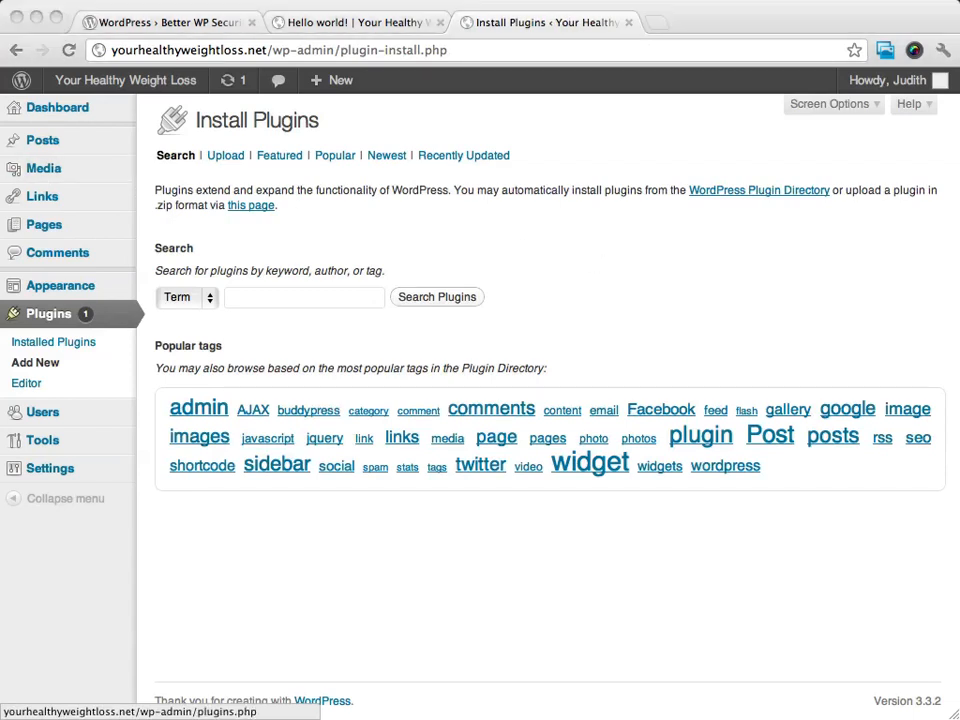
pyautogui.click(321, 300)
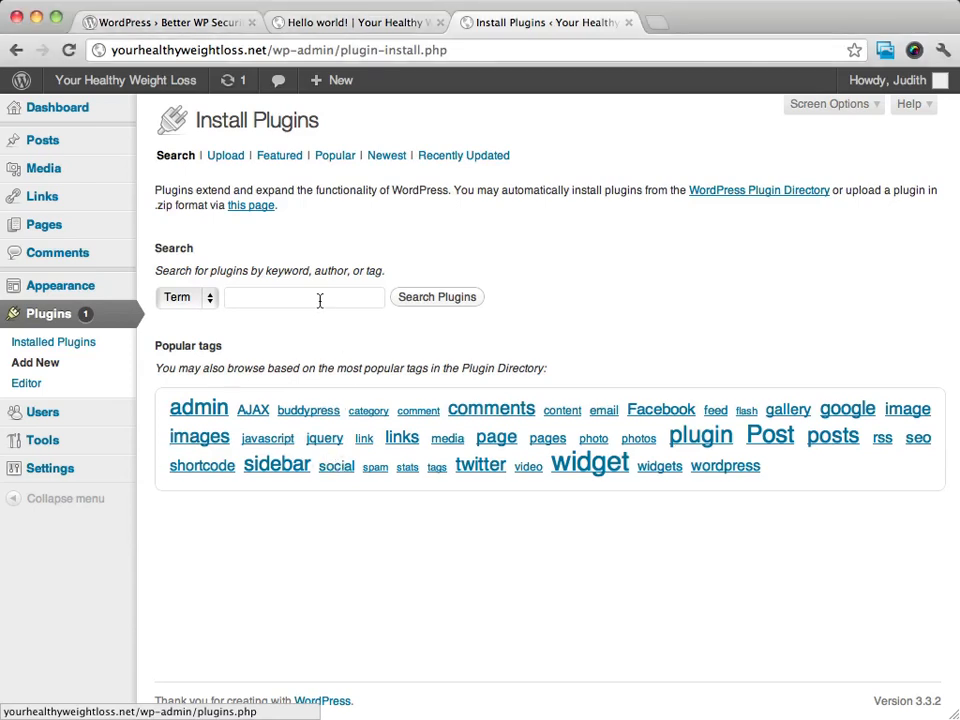
pyautogui.click(321, 300)
pyautogui.write('W3 Total Cache')
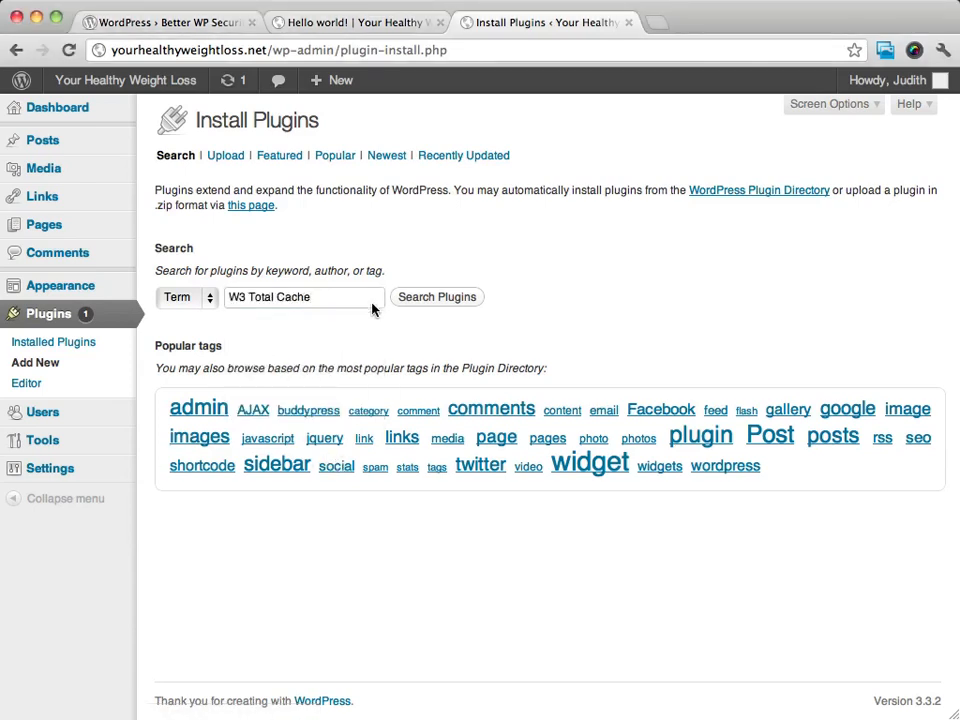
pyautogui.click(448, 302)
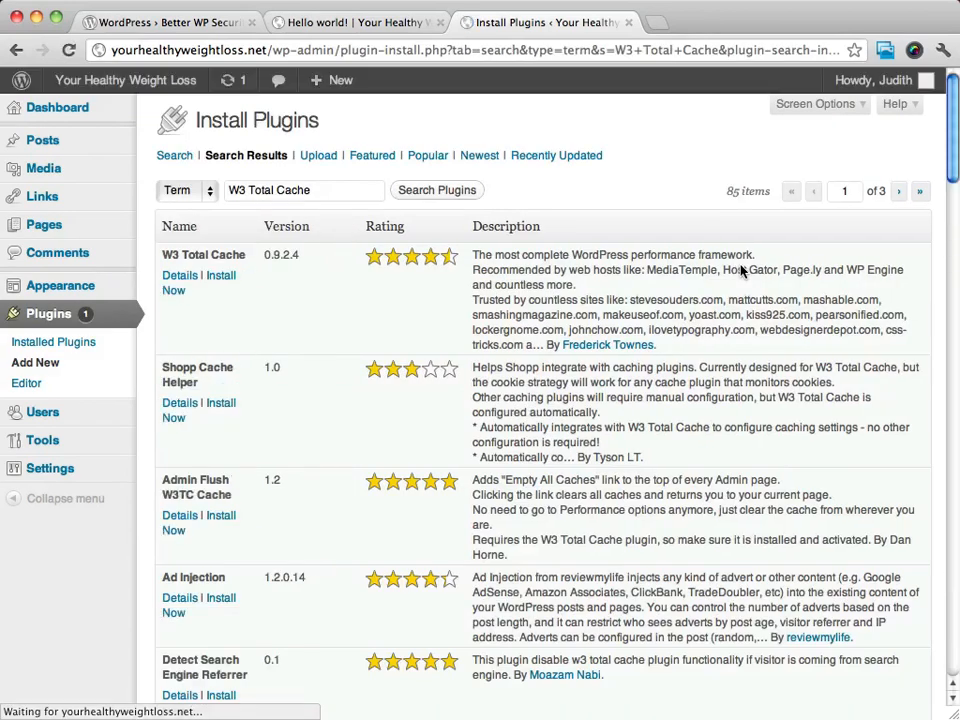
# Install and activate the W3 Total Cache plugin from the search results
pyautogui.click(223, 280)
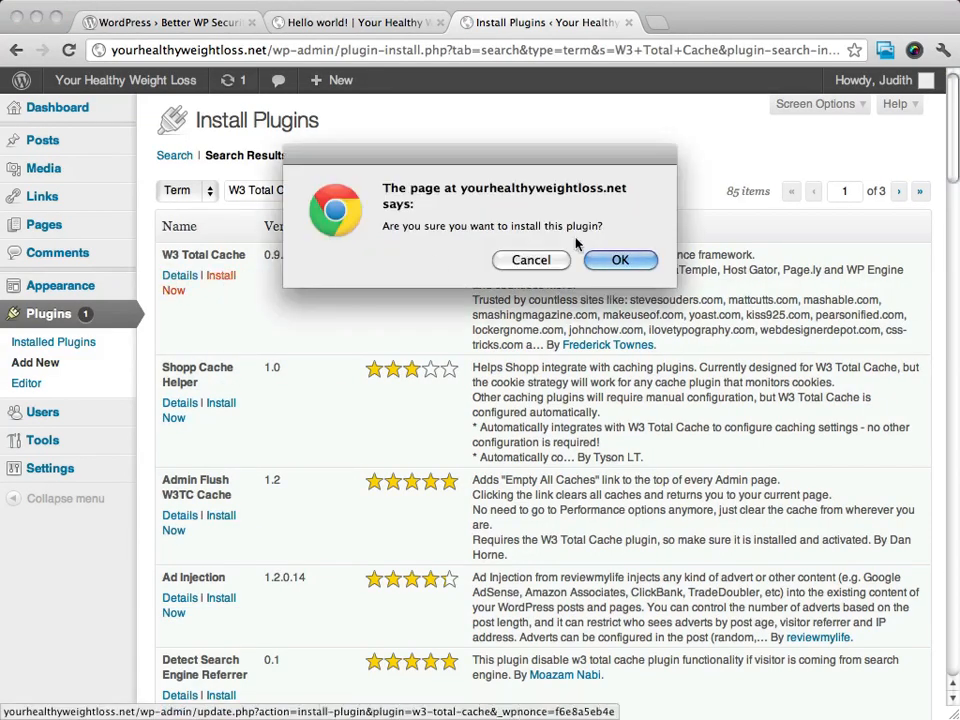
pyautogui.click(620, 260)
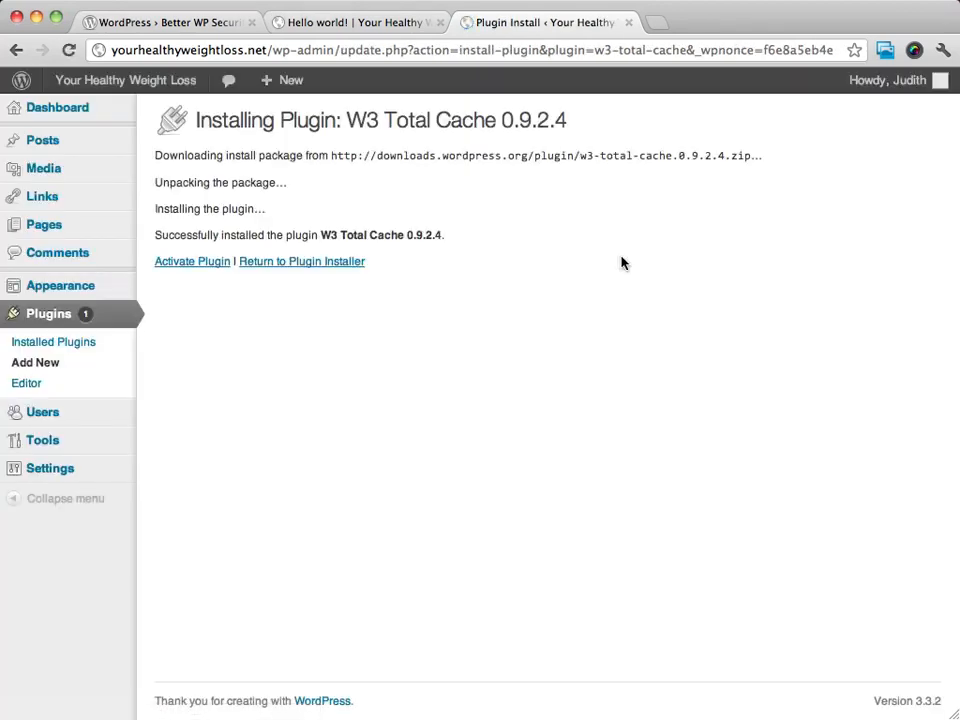
pyautogui.click(201, 264)
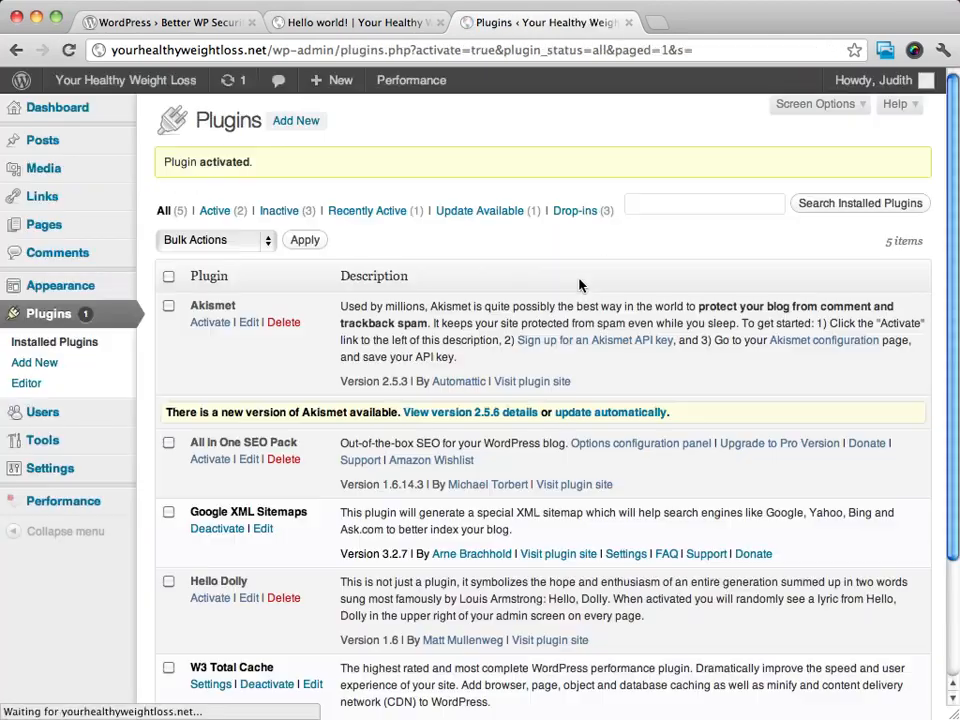
pyautogui.scroll(-3, 587, 273)
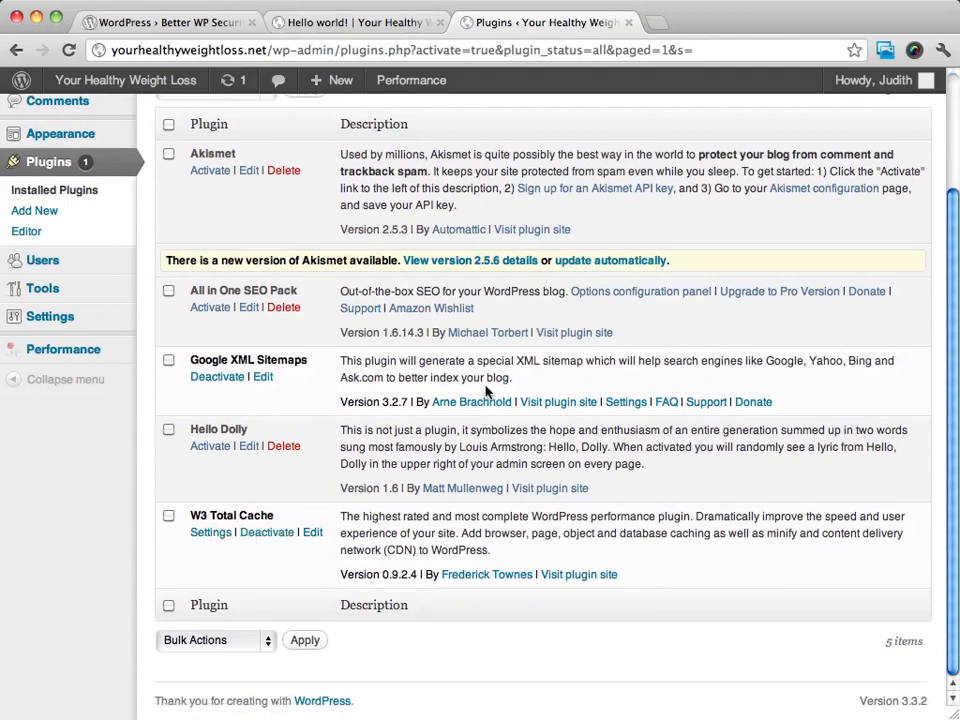
pyautogui.scroll(3, 489, 390)
# Search the plugin directory for the term Better WP Security
pyautogui.click(292, 121)
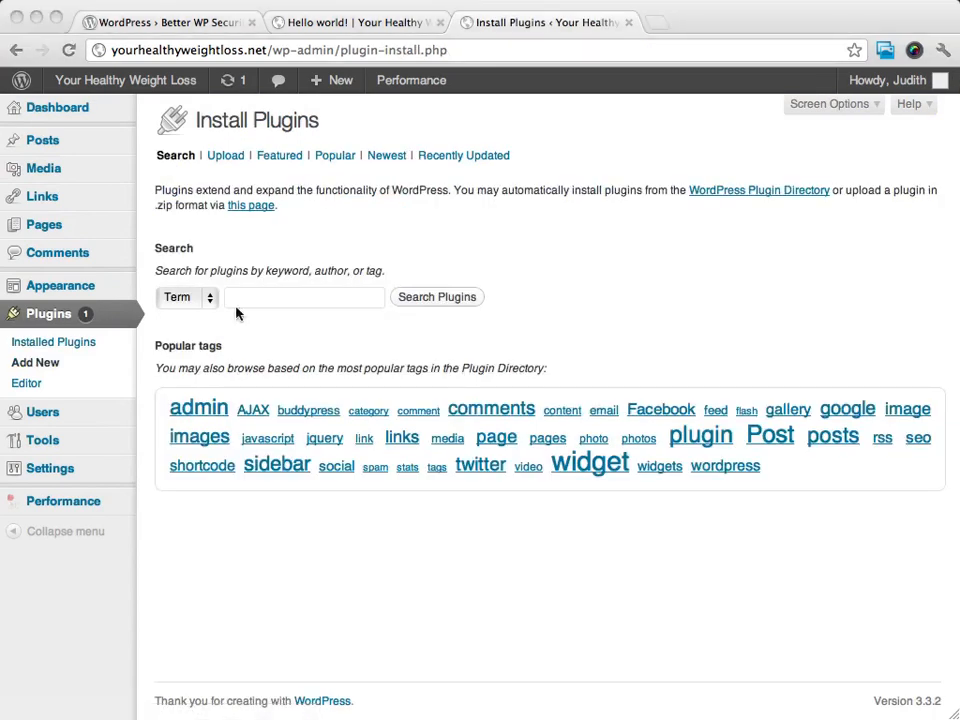
pyautogui.click(319, 300)
pyautogui.write('Better WP Security')
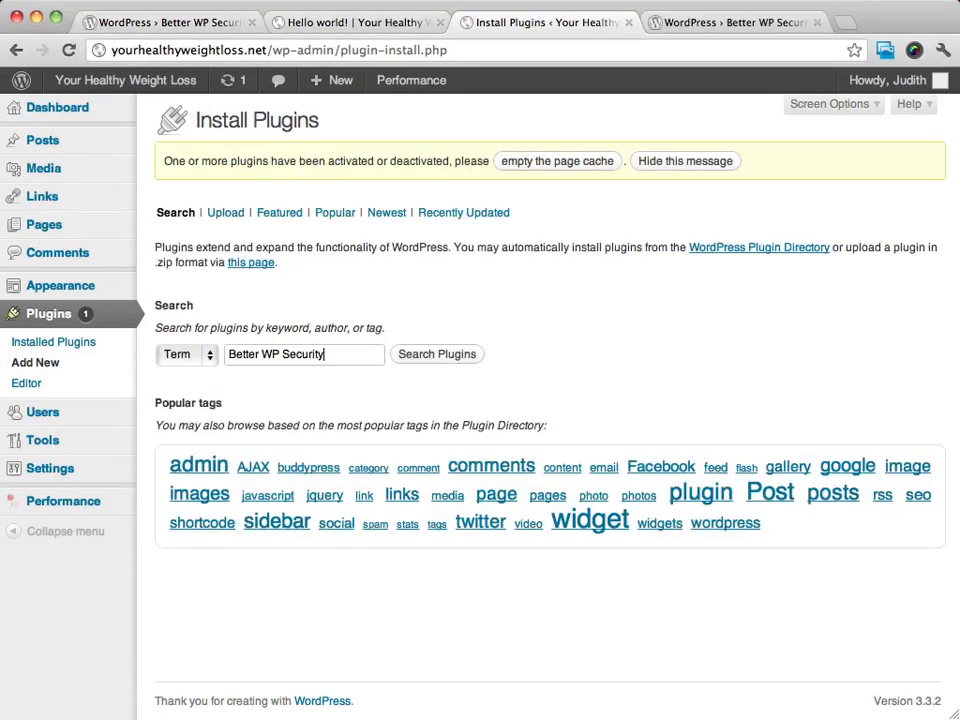
pyautogui.click(432, 354)
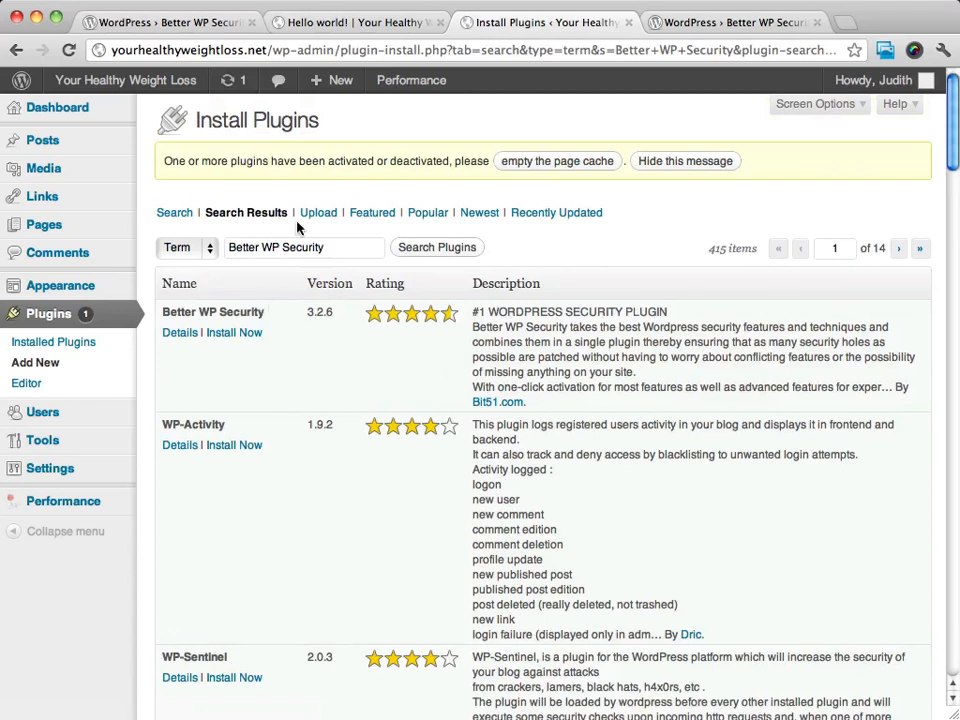
pyautogui.click(253, 250)
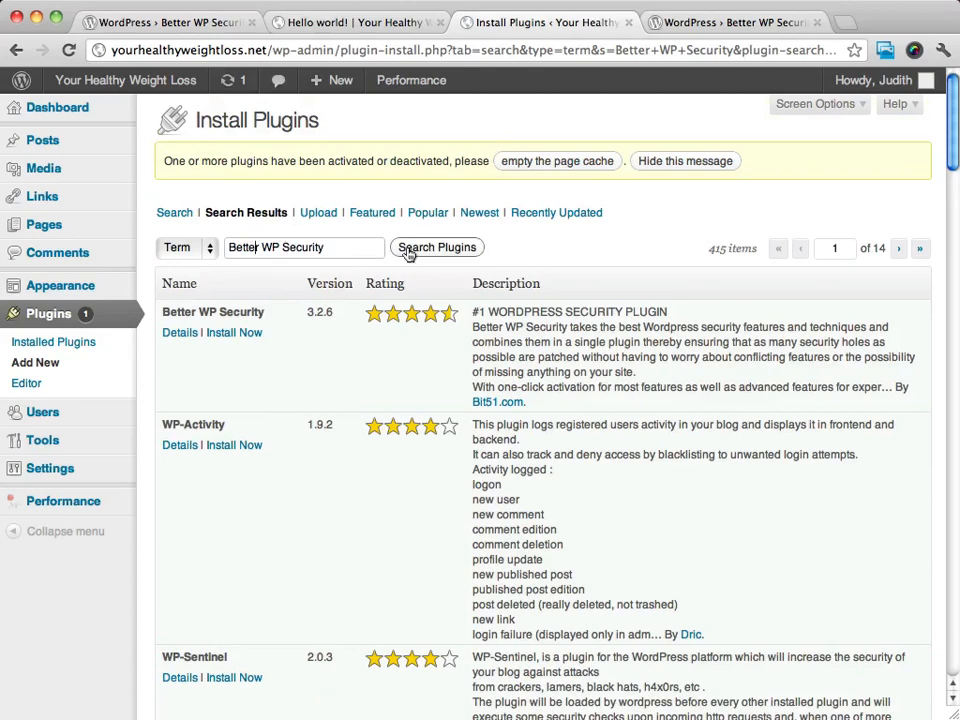
# Look through the Better WP Security details, covering its description, installation notes, screenshots and changelog, and close them
pyautogui.click(170, 334)
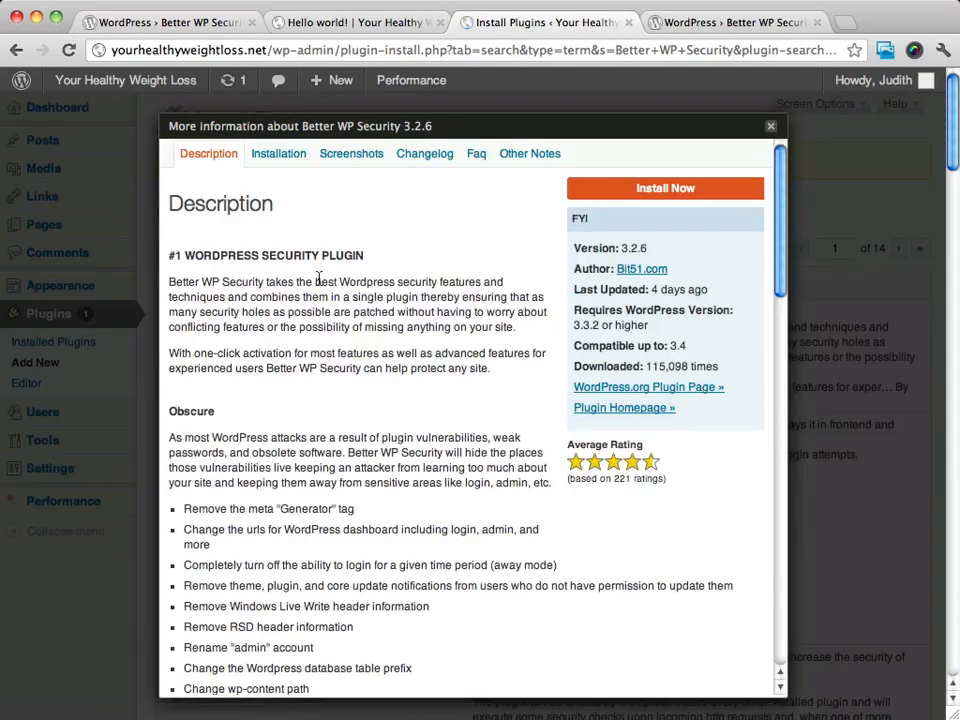
pyautogui.scroll(-3, 345, 204)
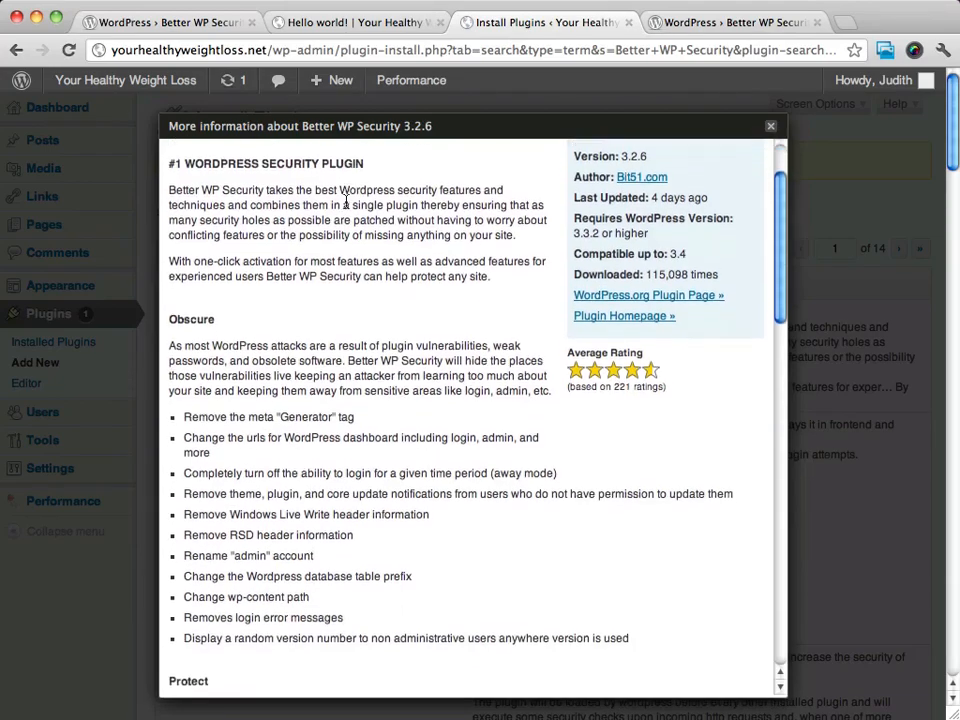
pyautogui.scroll(3, 346, 205)
pyautogui.scroll(-6, 346, 205)
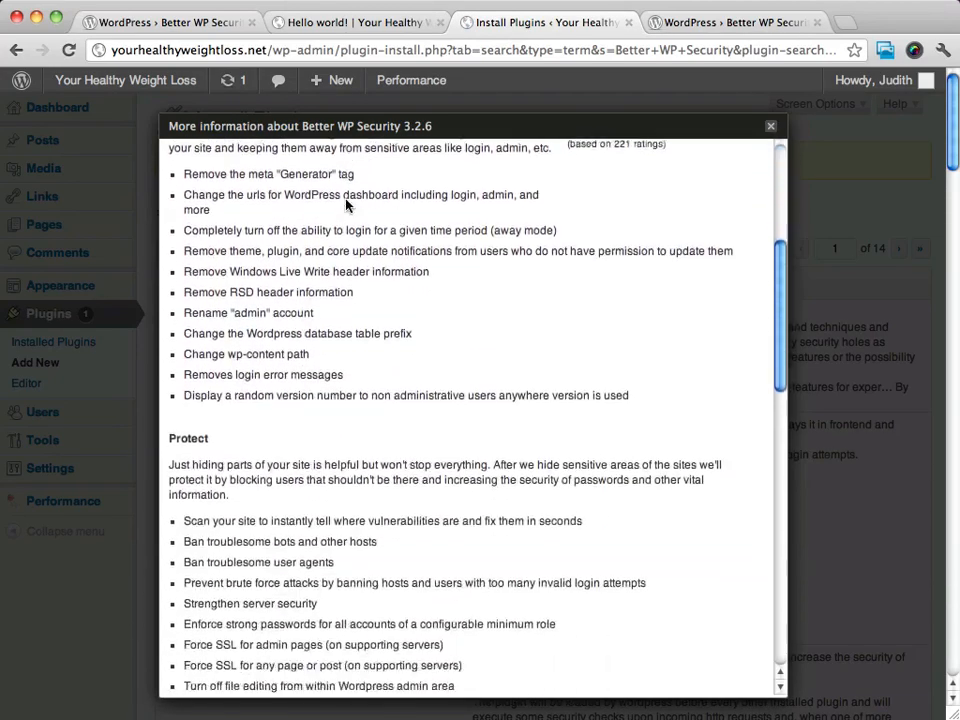
pyautogui.scroll(3, 346, 204)
pyautogui.scroll(5, 346, 204)
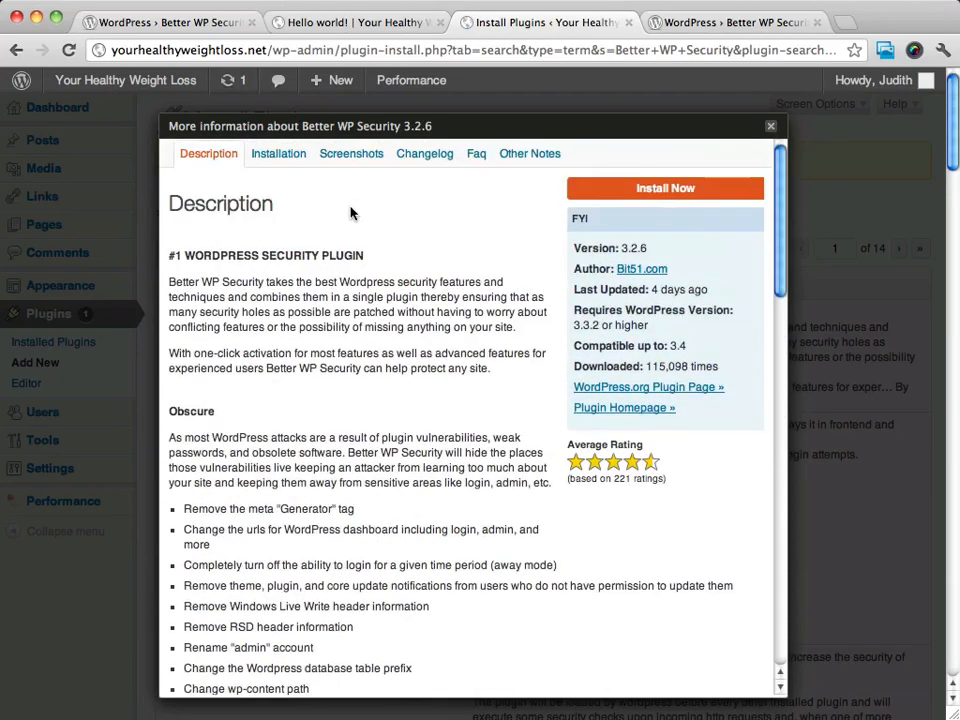
pyautogui.click(282, 156)
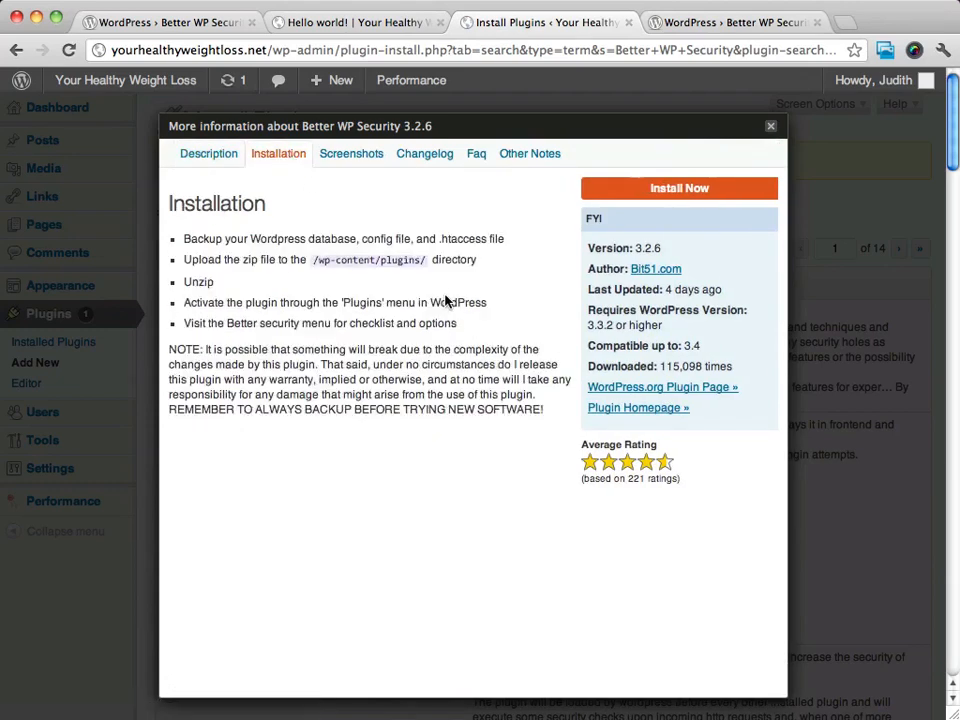
pyautogui.click(341, 155)
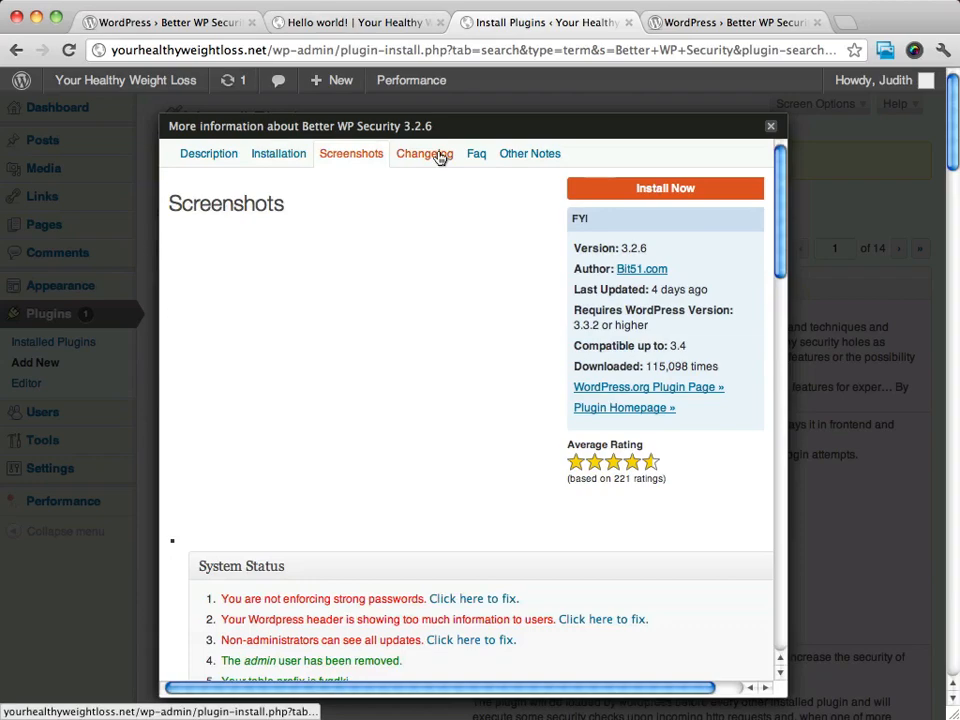
pyautogui.click(438, 156)
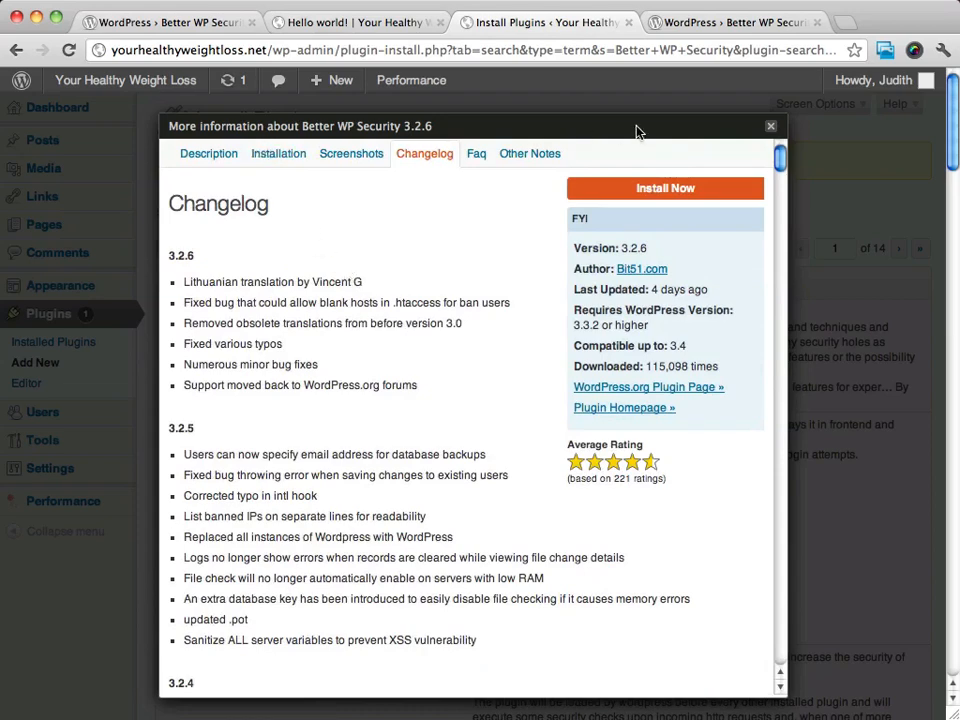
pyautogui.click(771, 131)
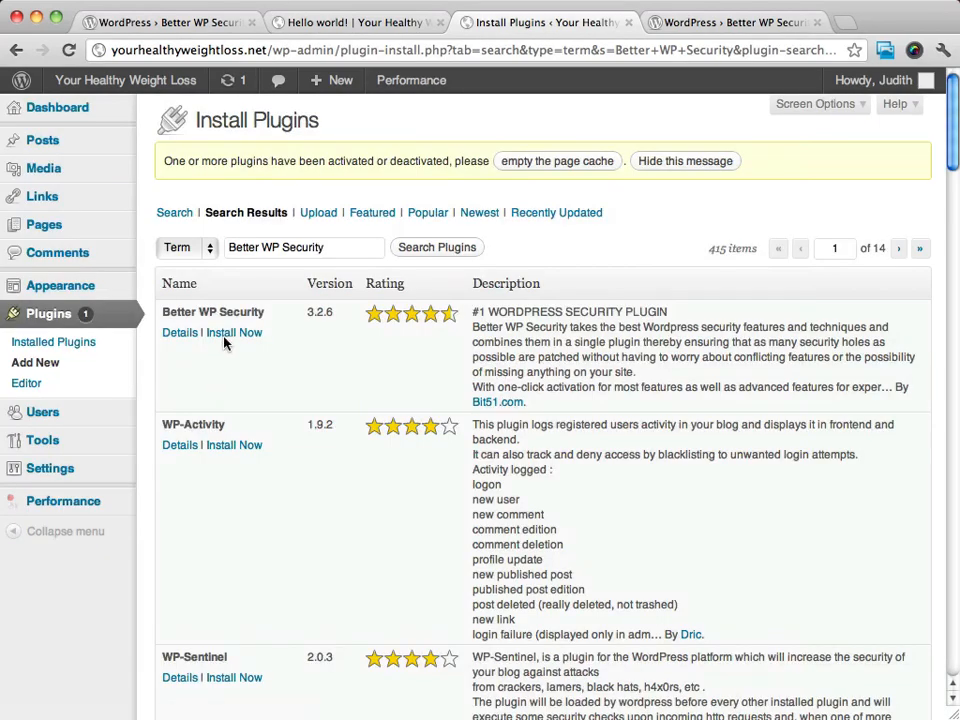
# Install and activate the Better WP Security plugin from the search results
pyautogui.click(232, 335)
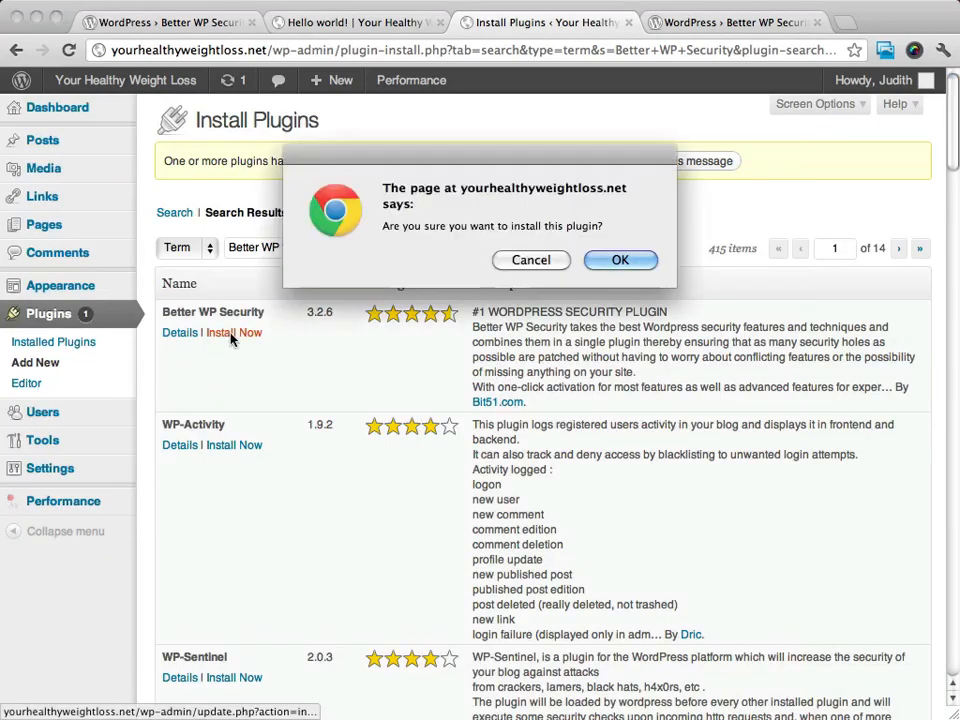
pyautogui.click(619, 259)
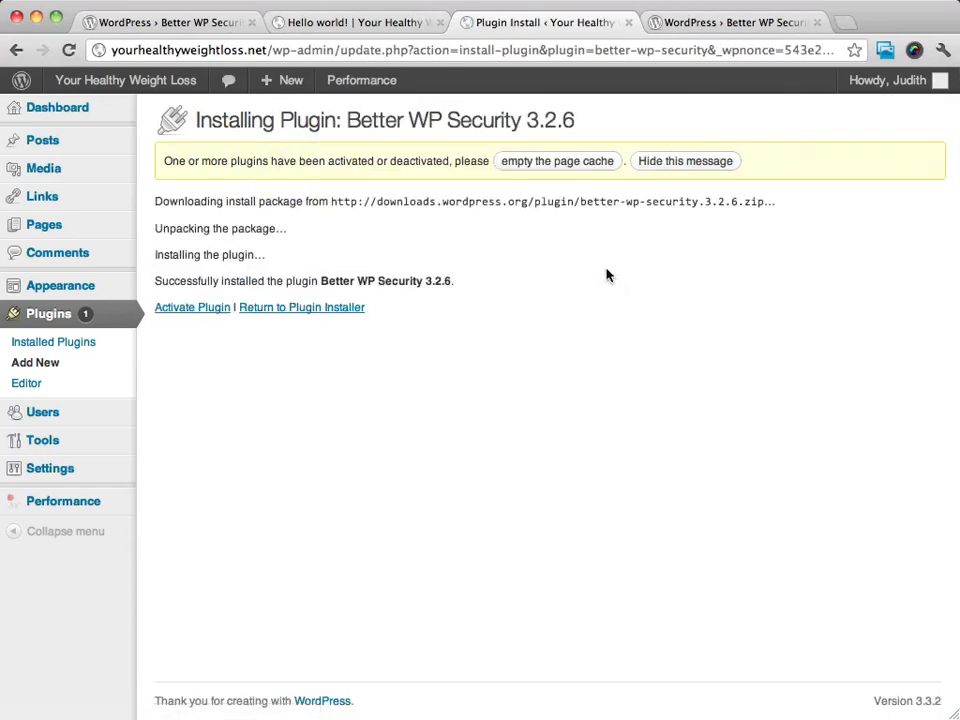
pyautogui.click(193, 309)
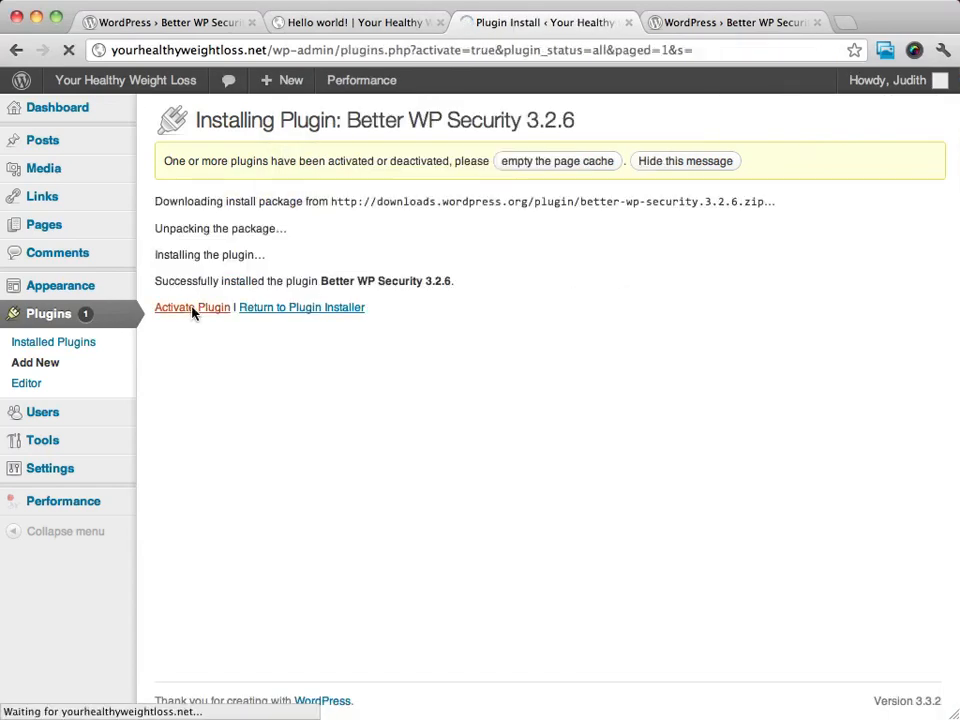